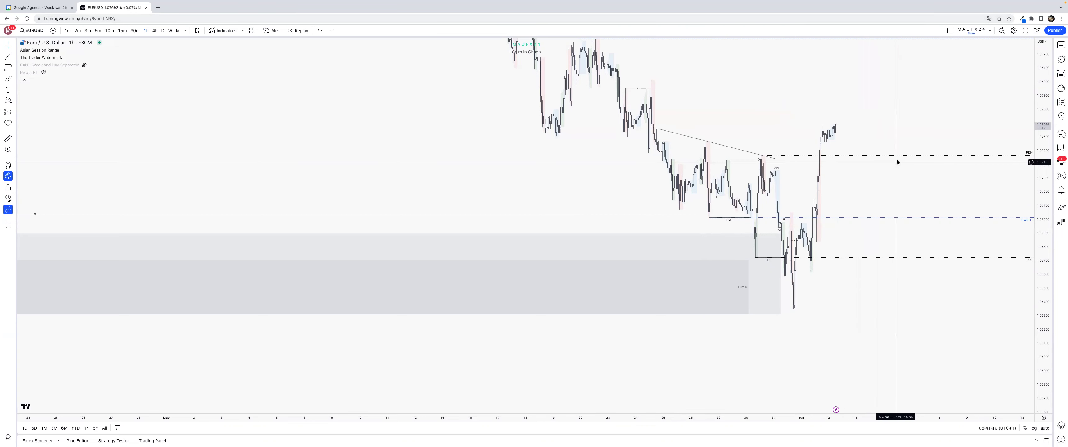
# Delete the outdated short line at the 30 May high, the small marked line and the AH marking on 31 May
pyautogui.moveTo(742, 141); pyautogui.dragTo(661, 158)
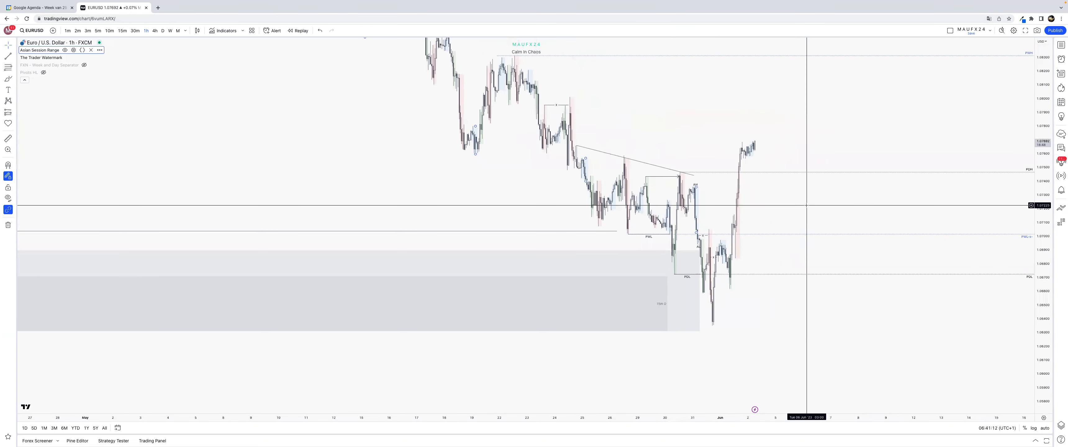
pyautogui.click(679, 177)
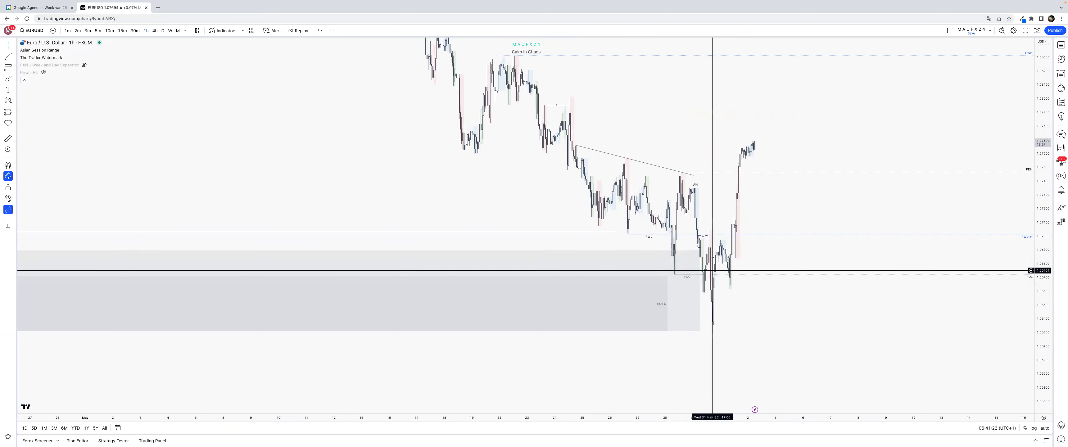
pyautogui.click(707, 236)
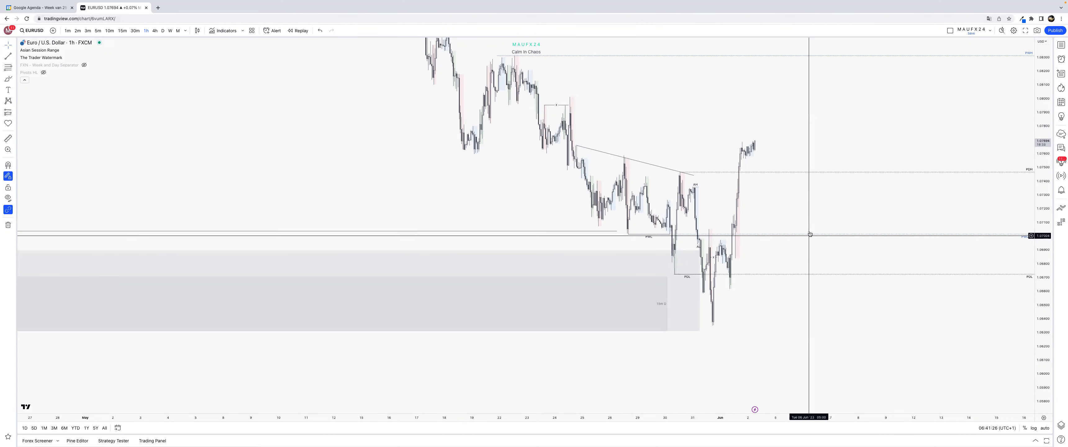
pyautogui.click(695, 187)
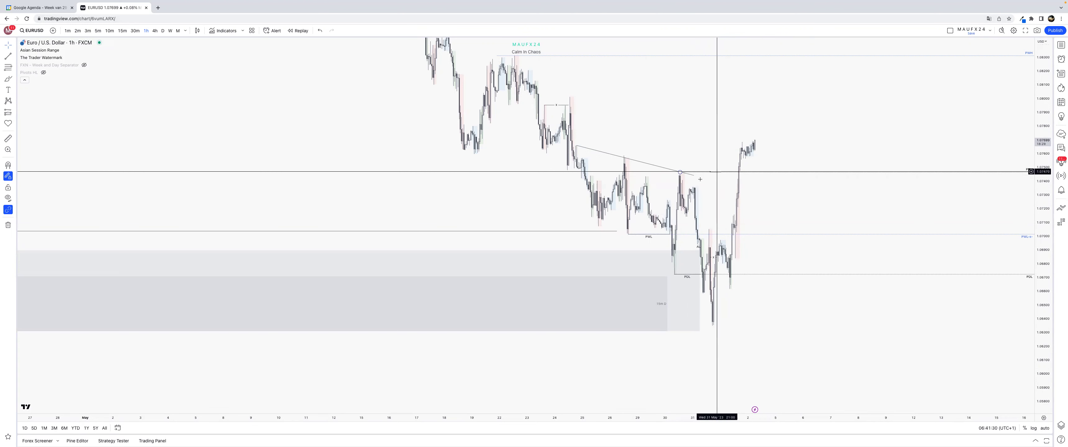
# Delete the PDH and PDL rays and extend the darker grey zone's right edge to the 30 May high
pyautogui.moveTo(680, 172)
pyautogui.mouseDown()
pyautogui.moveTo(708, 219)
pyautogui.moveTo(680, 167)
pyautogui.moveTo(727, 203)
pyautogui.mouseUp()
pyautogui.moveTo(765, 287); pyautogui.dragTo(717, 257)
pyautogui.moveTo(718, 227); pyautogui.dragTo(680, 302)
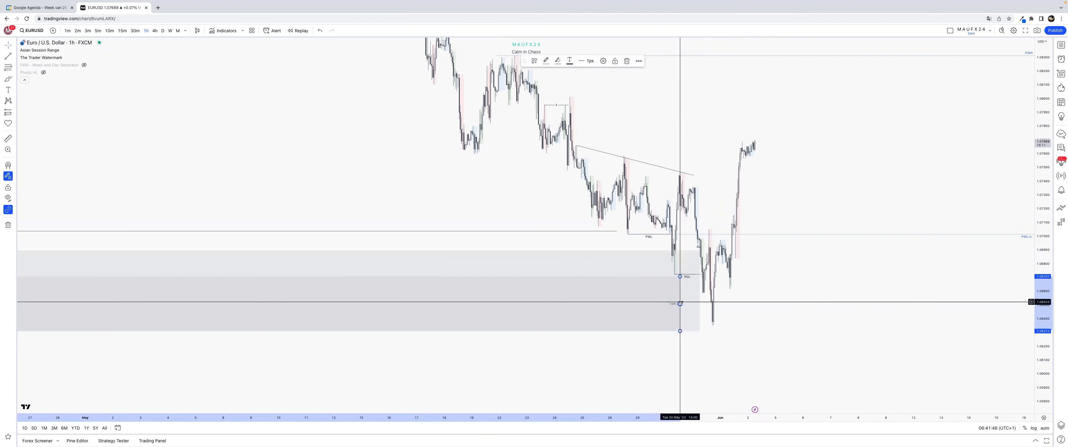
# On the 15m timeframe, draw a horizontal line from the 31 May evening rally to just before the 1 June green session low
pyautogui.click(122, 30)
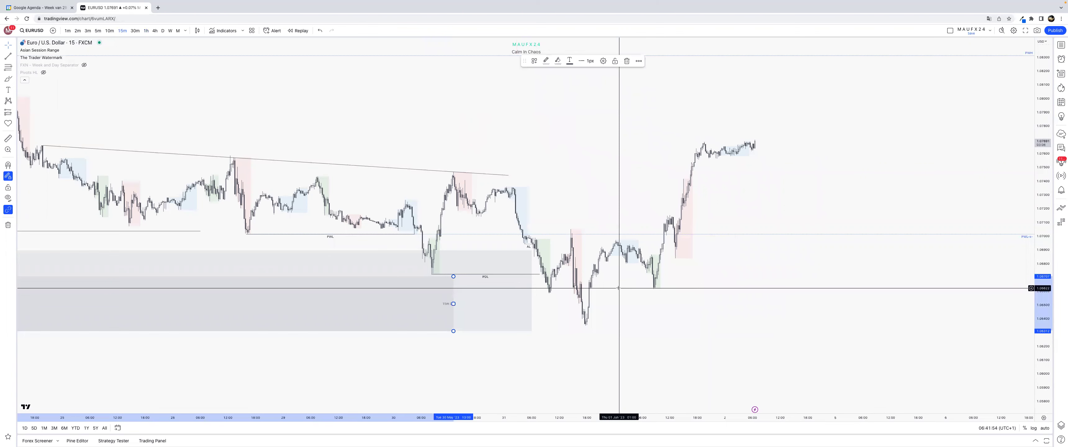
pyautogui.click(6, 56)
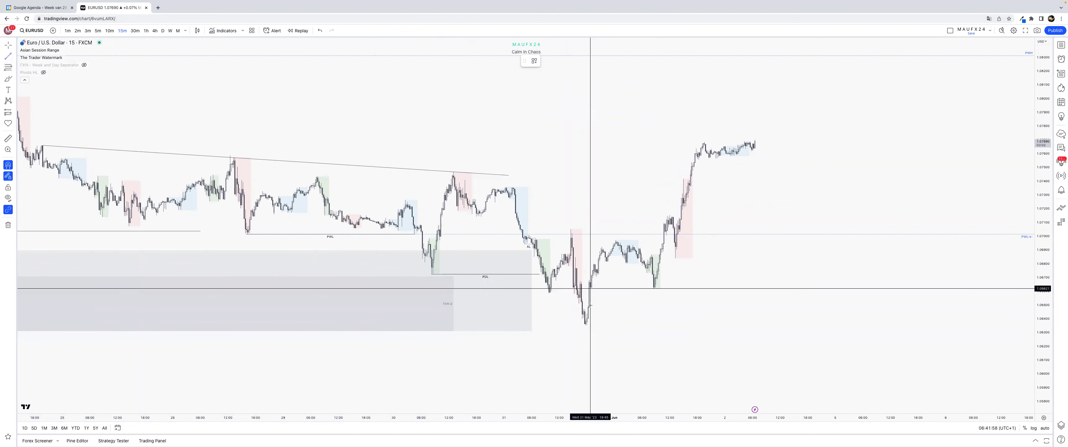
pyautogui.keyDown('super'); pyautogui.click(590, 305); pyautogui.keyUp('super')
pyautogui.keyDown('shift'); pyautogui.click(648, 285); pyautogui.keyUp('shift')
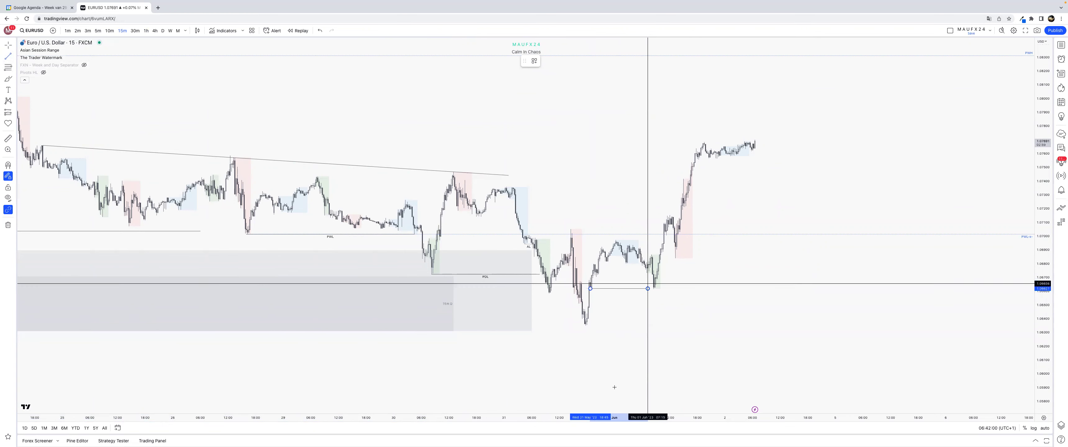
# Examine the 1m price action around the new horizontal line and the 1 June green session
pyautogui.click(68, 31)
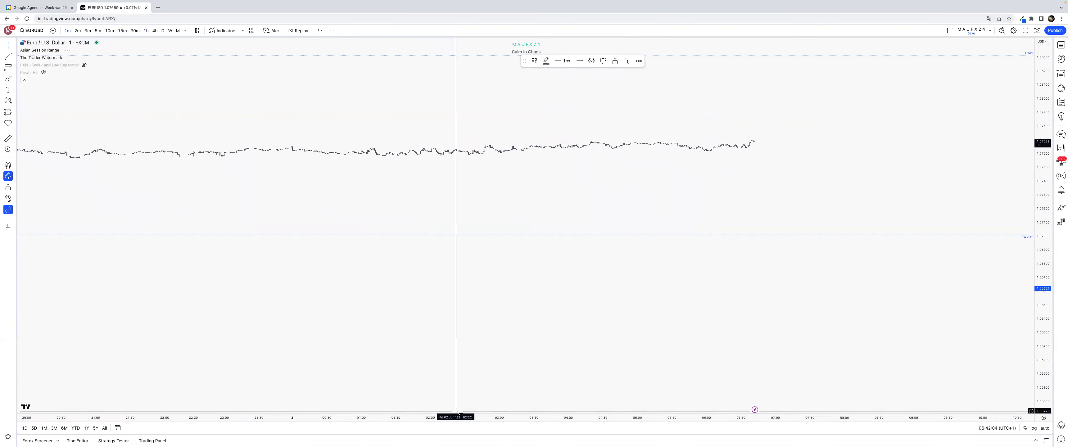
pyautogui.scroll(-5, 967, 304)
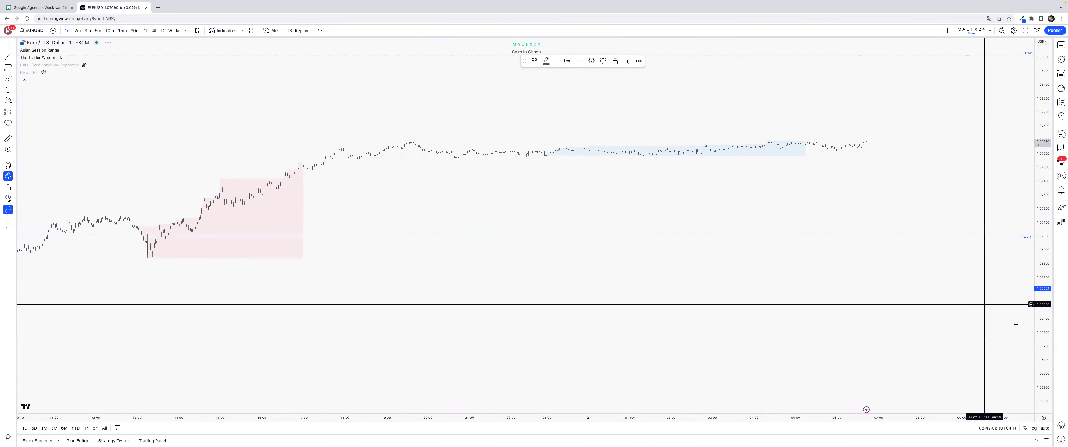
pyautogui.hscroll(-5, 722, 289)
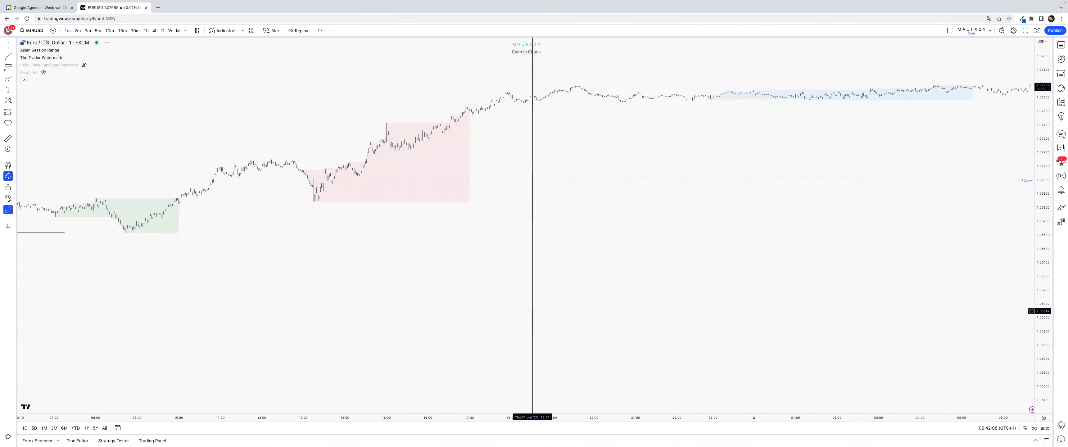
pyautogui.moveTo(266, 285); pyautogui.dragTo(758, 261)
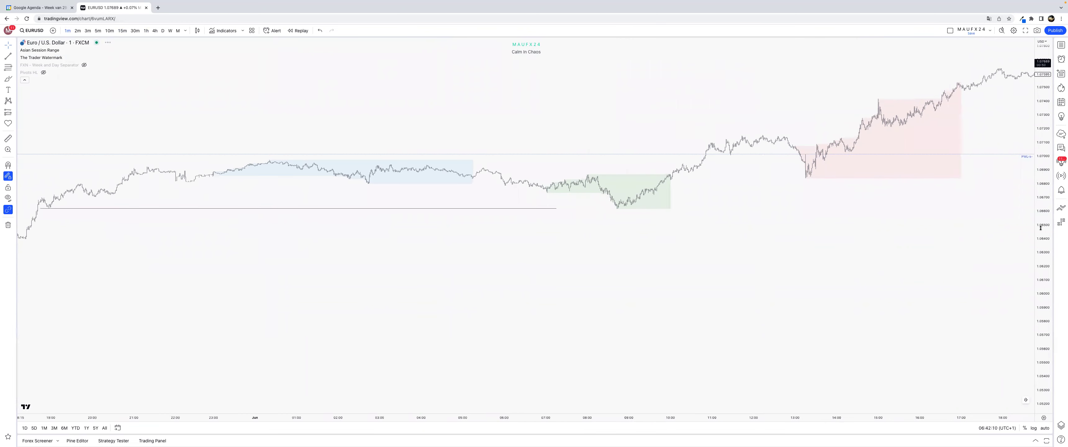
pyautogui.moveTo(1040, 227); pyautogui.dragTo(1044, 156)
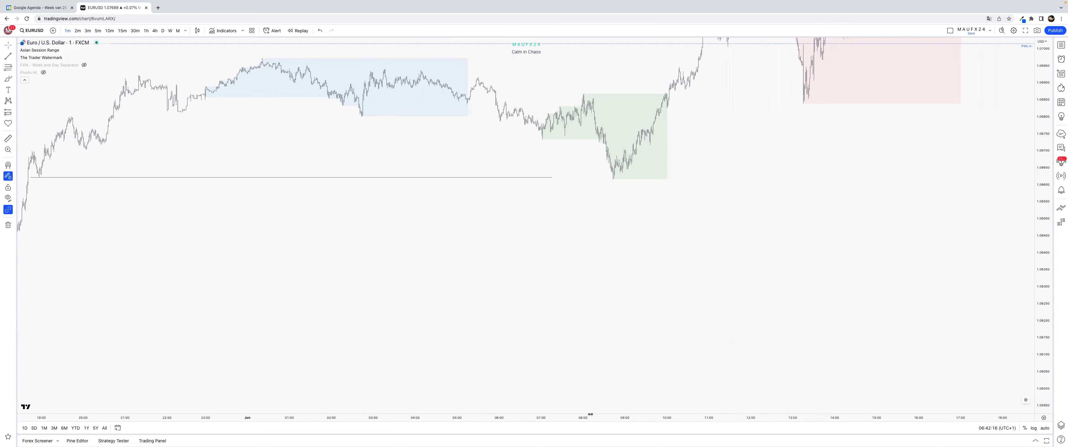
pyautogui.scroll(3, 477, 232)
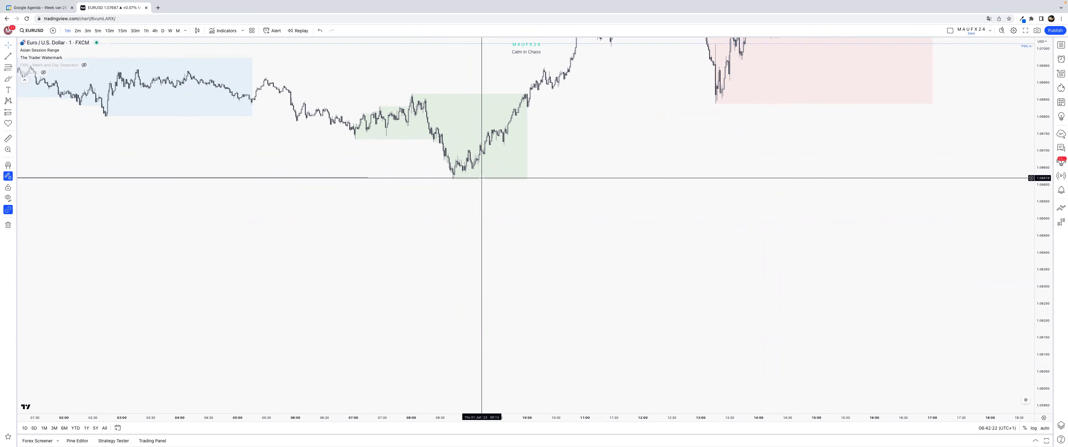
# On the 15m timeframe, draw two short horizontal arrows from the swing lows around the 1 June blue session
pyautogui.click(98, 31)
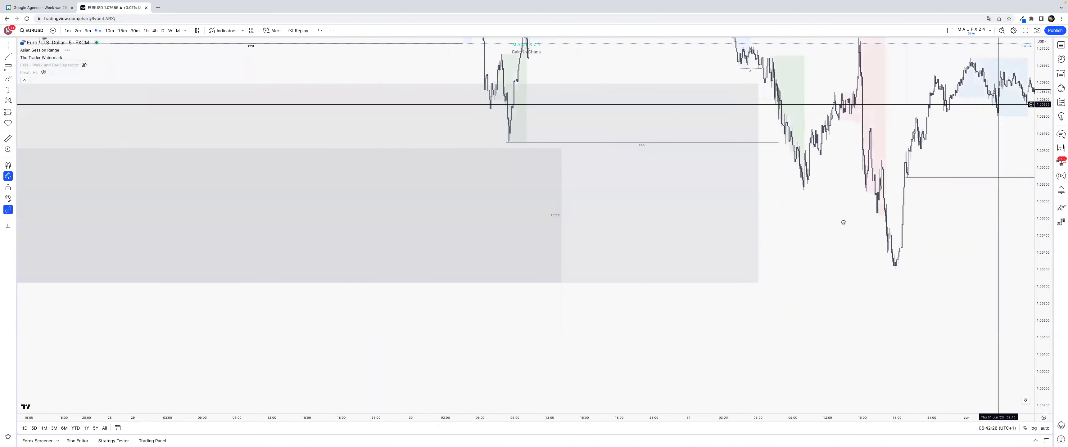
pyautogui.moveTo(998, 105); pyautogui.dragTo(696, 268)
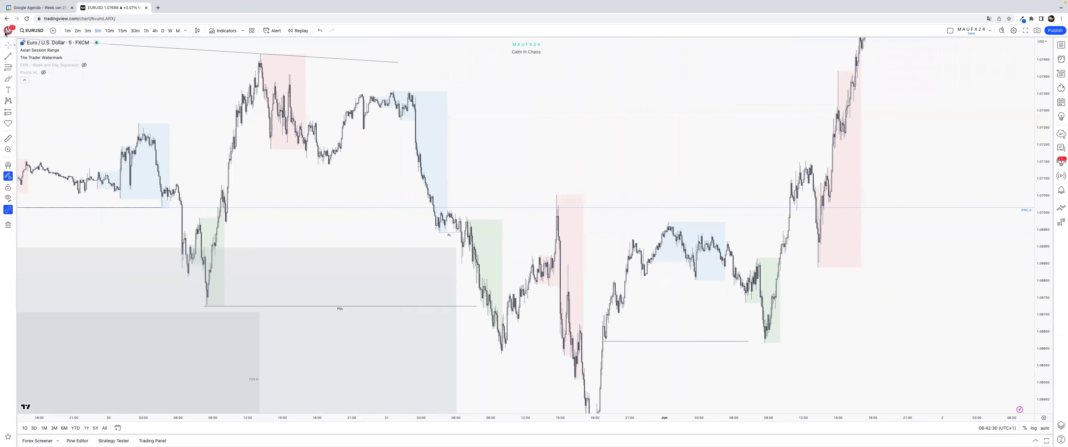
pyautogui.click(14, 58)
pyautogui.click(42, 69)
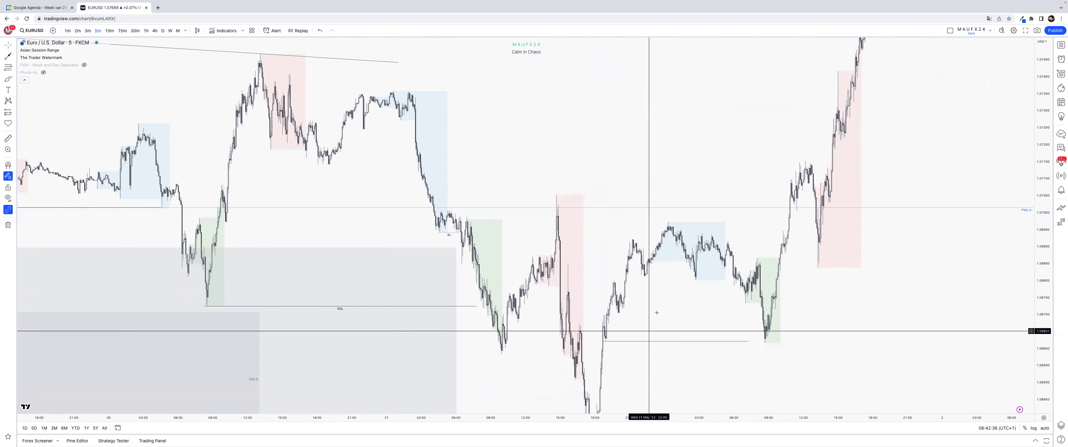
pyautogui.moveTo(589, 327)
pyautogui.mouseDown()
pyautogui.moveTo(592, 305)
pyautogui.moveTo(447, 237)
pyautogui.mouseUp()
pyautogui.moveTo(302, 217); pyautogui.dragTo(304, 250)
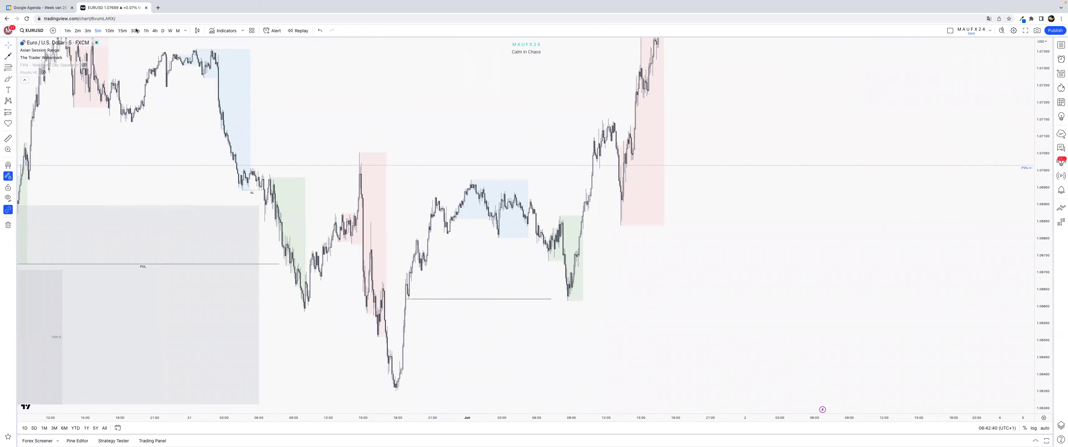
pyautogui.click(122, 30)
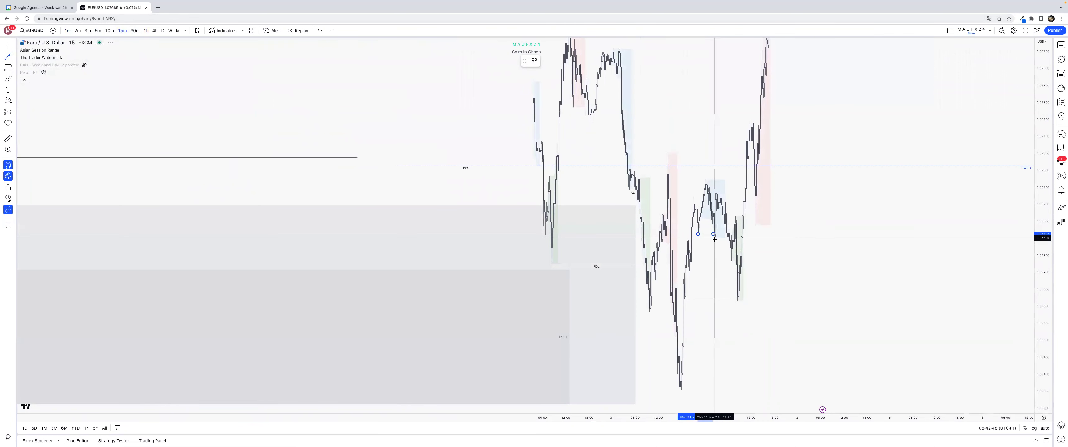
pyautogui.keyDown('super'); pyautogui.click(714, 238); pyautogui.keyUp('super')
pyautogui.keyDown('shift'); pyautogui.click(727, 238); pyautogui.keyUp('shift')
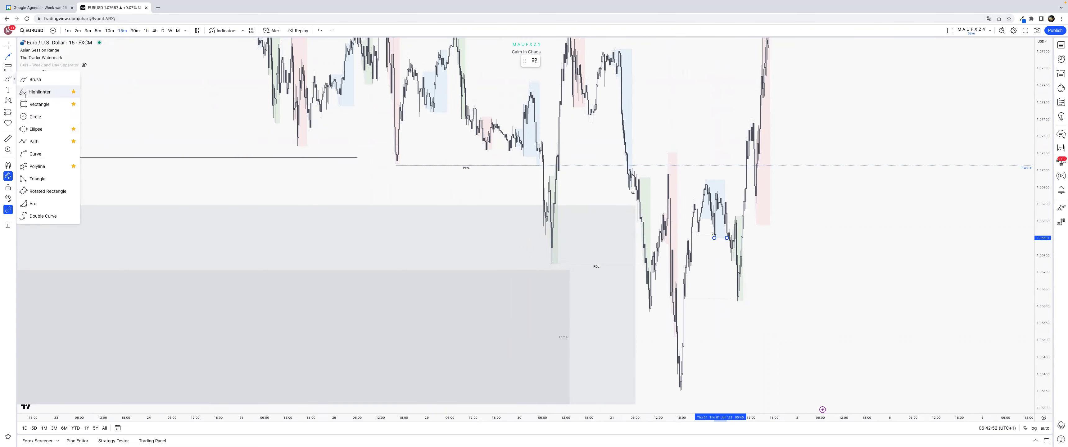
# Draw a rectangle above the second arrow, spanning the 1 June supply area, and apply the POI drawing template
pyautogui.click(28, 92)
pyautogui.click(15, 79)
pyautogui.click(26, 103)
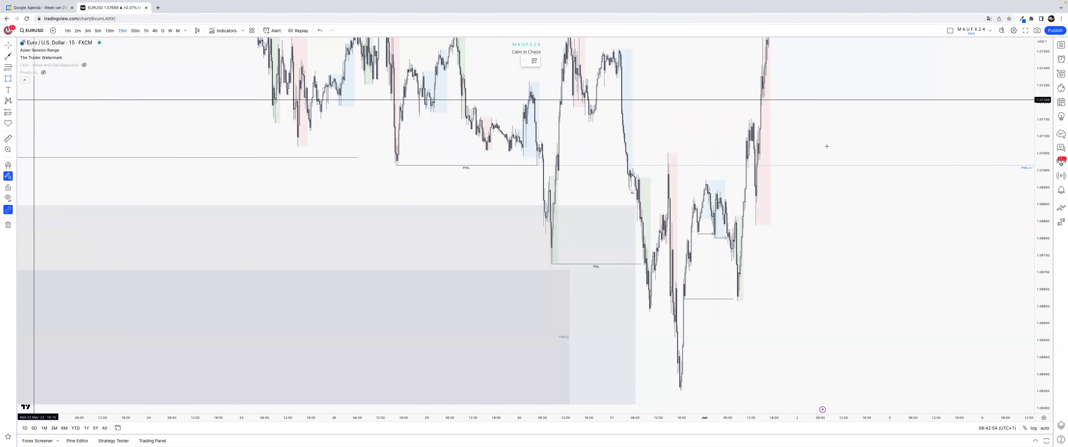
pyautogui.click(722, 229)
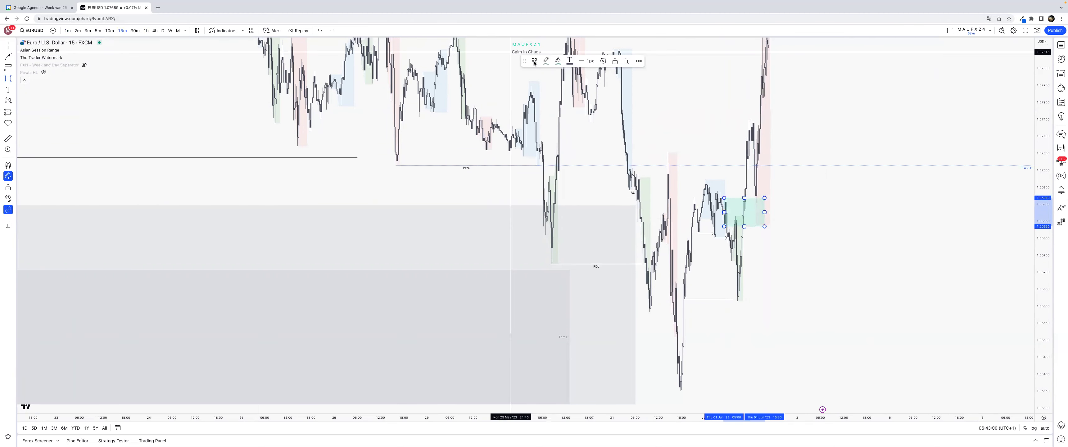
pyautogui.click(542, 117)
# On the 1m timeframe, shorten the grey POI rectangle so that it ends at about 08:55 on 1 June
pyautogui.click(98, 30)
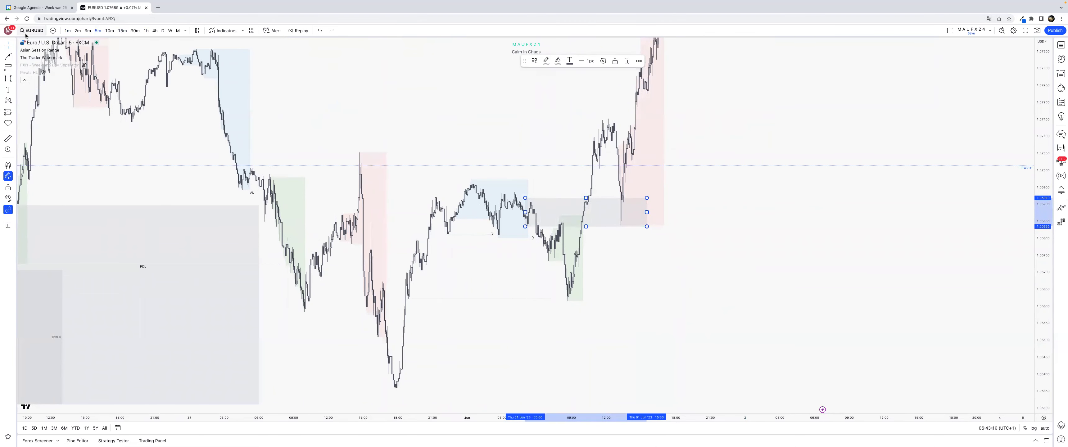
pyautogui.click(68, 31)
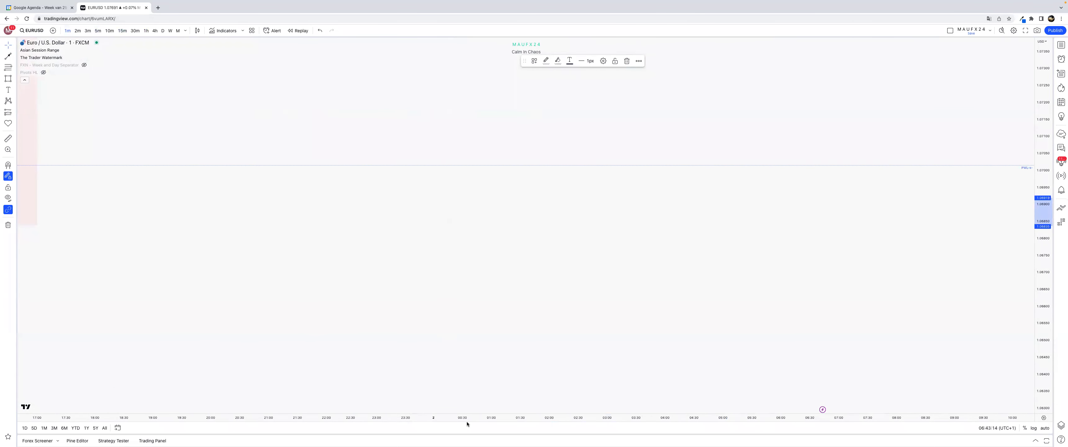
pyautogui.doubleClick(475, 416)
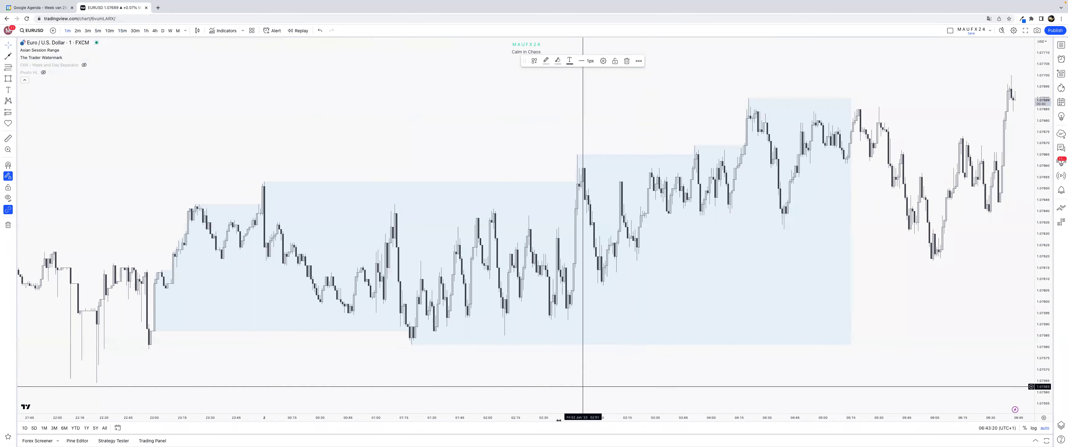
pyautogui.moveTo(586, 417); pyautogui.dragTo(789, 417)
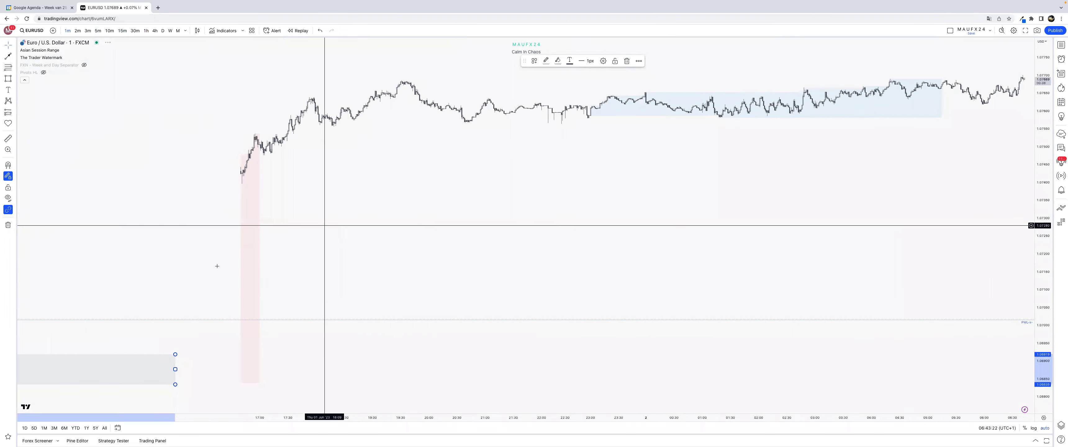
pyautogui.moveTo(212, 274); pyautogui.dragTo(811, 199)
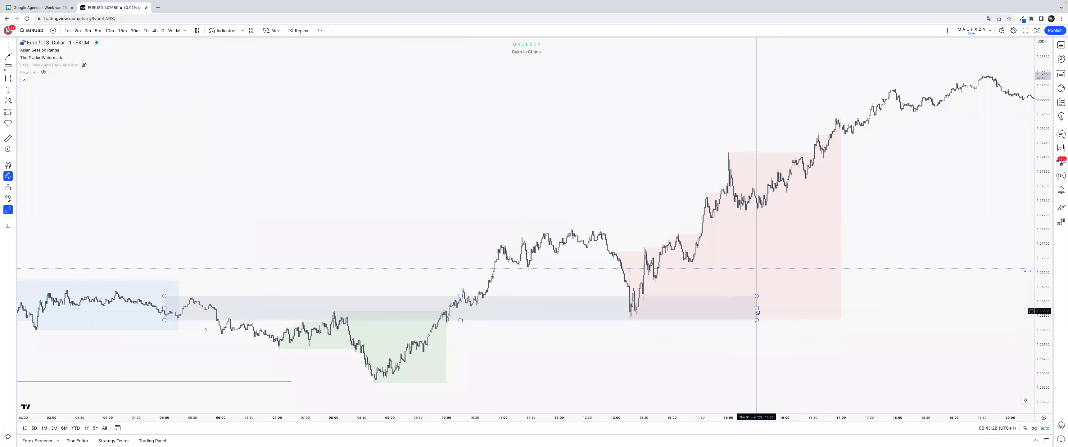
pyautogui.click(756, 309)
pyautogui.moveTo(756, 308)
pyautogui.mouseDown()
pyautogui.moveTo(386, 310)
pyautogui.moveTo(385, 334)
pyautogui.mouseUp()
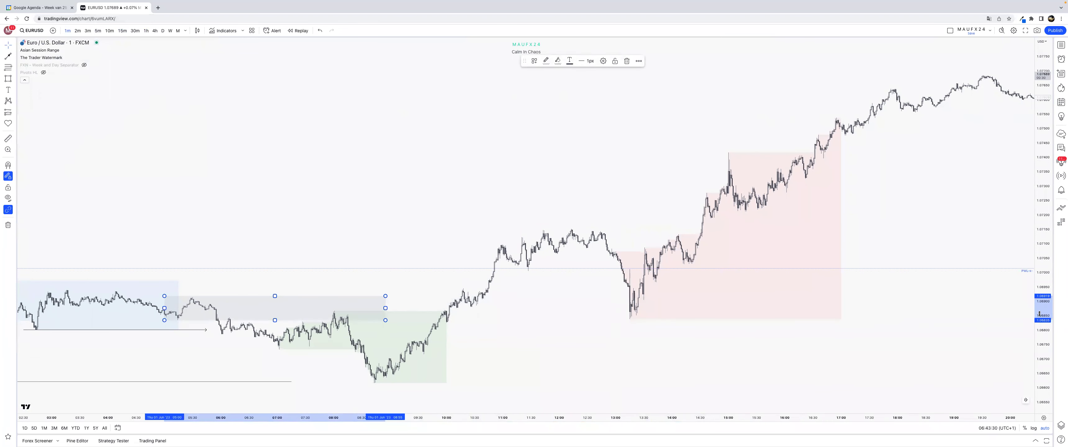
# Draw a narrow rectangle around the 07:30 down move in the green session and apply the Early drawing template
pyautogui.moveTo(1039, 283); pyautogui.dragTo(1023, 122)
pyautogui.moveTo(839, 335); pyautogui.dragTo(914, 40)
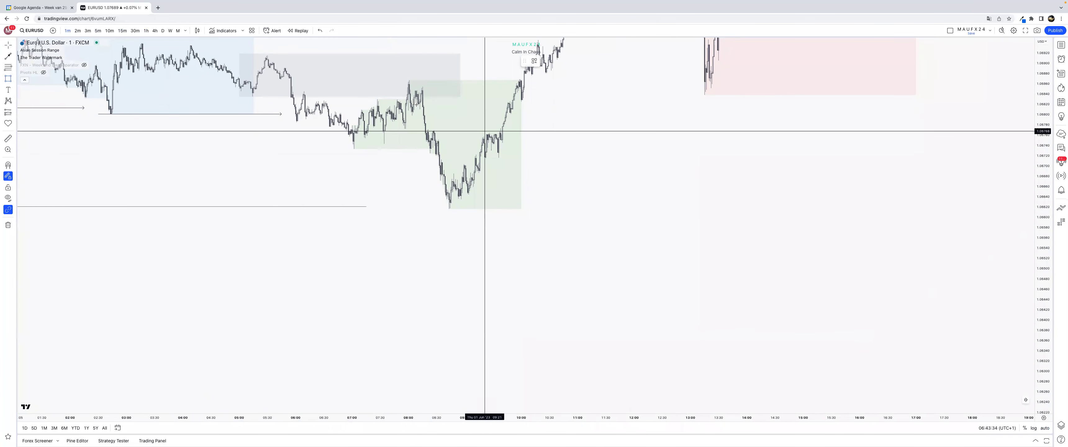
pyautogui.press('super')
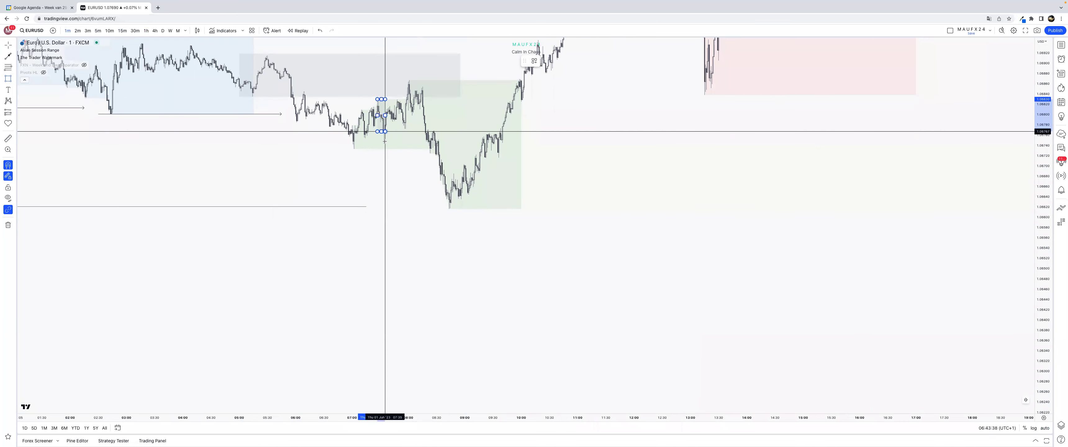
pyautogui.moveTo(384, 143); pyautogui.dragTo(385, 144)
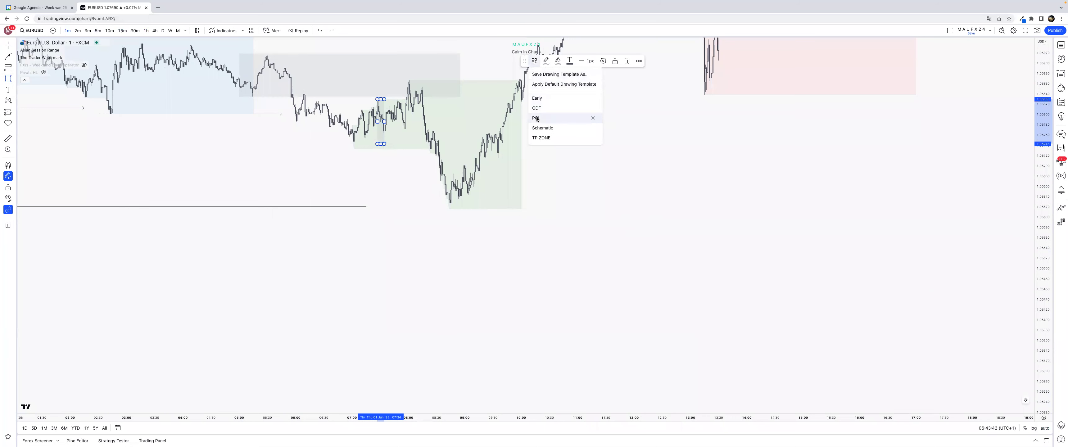
pyautogui.click(538, 98)
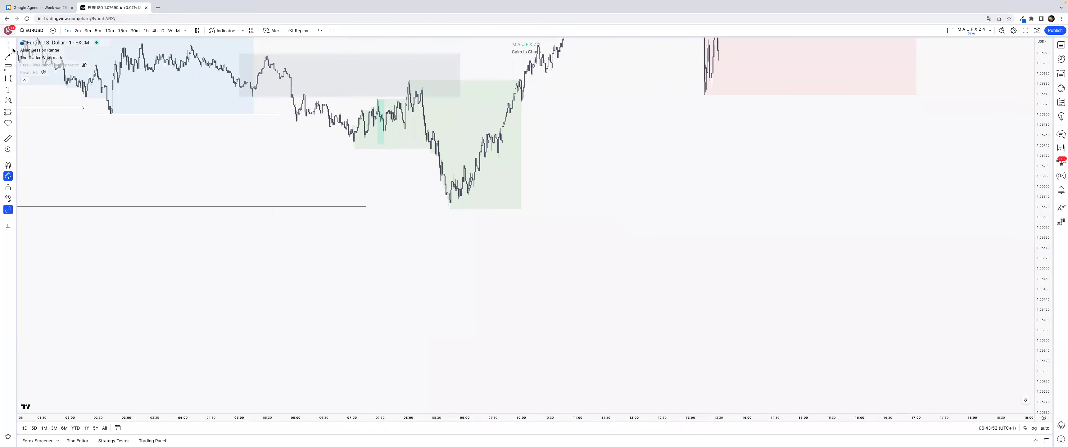
# Draw a descending trend line from about 05:54 beside the grey zone to the 06:32 swing high on 1 June
pyautogui.click(13, 58)
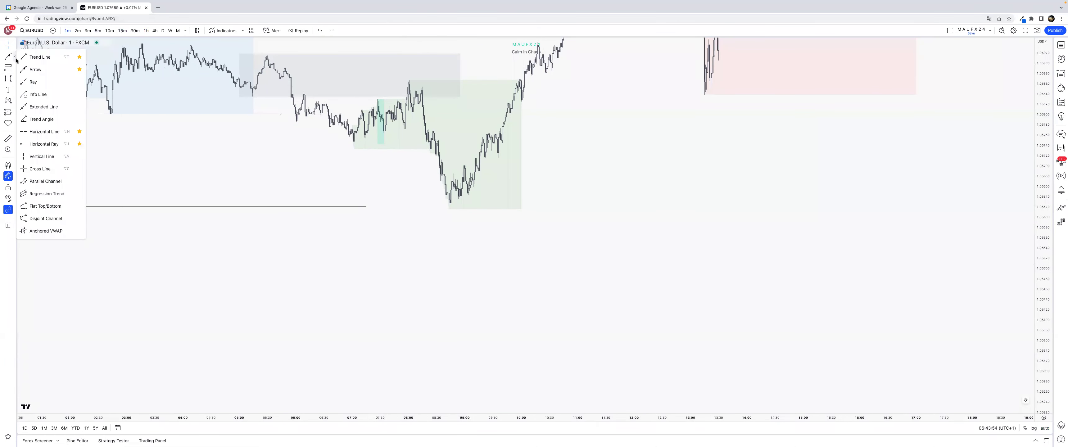
pyautogui.click(37, 57)
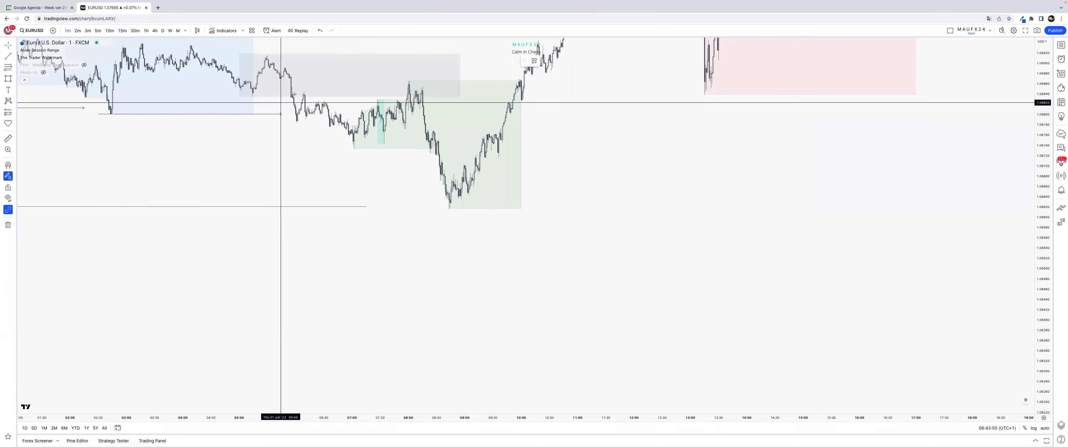
pyautogui.click(291, 77)
pyautogui.click(326, 99)
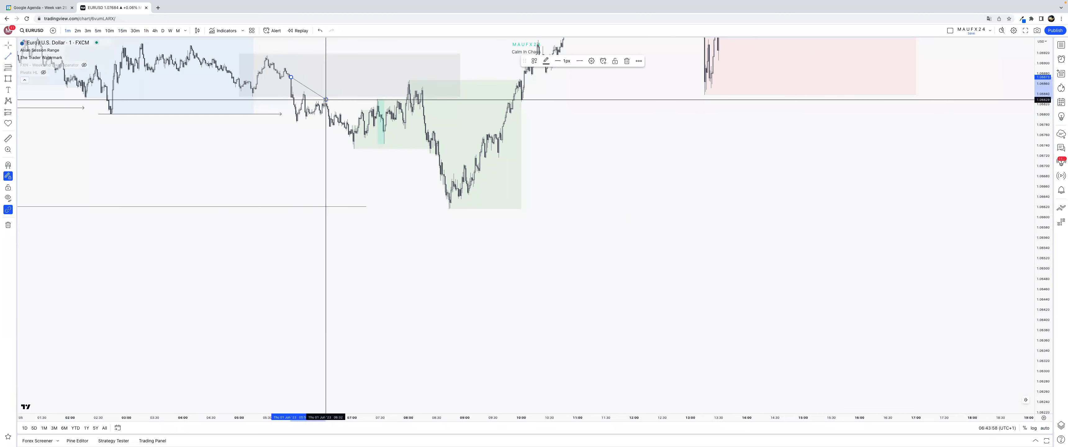
# Undo the descending trend line and draw a horizontal line inside the grey zone from about 05:56 to the 08:01 high on 1 June
pyautogui.hotkey('ctrl', 'z')
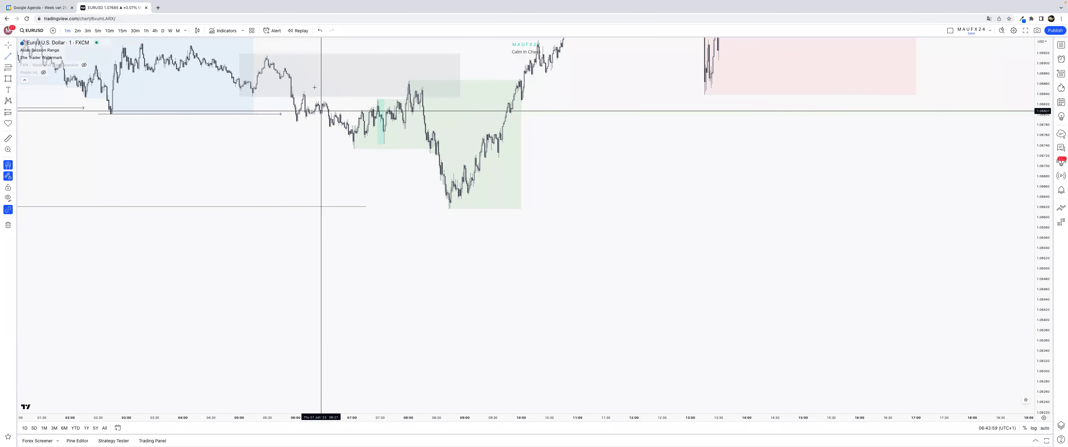
pyautogui.click(292, 78)
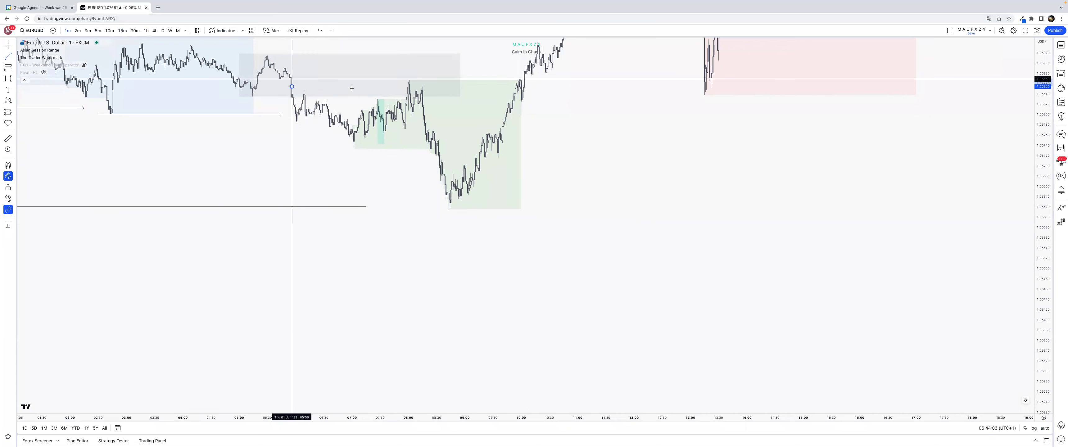
pyautogui.click(409, 88)
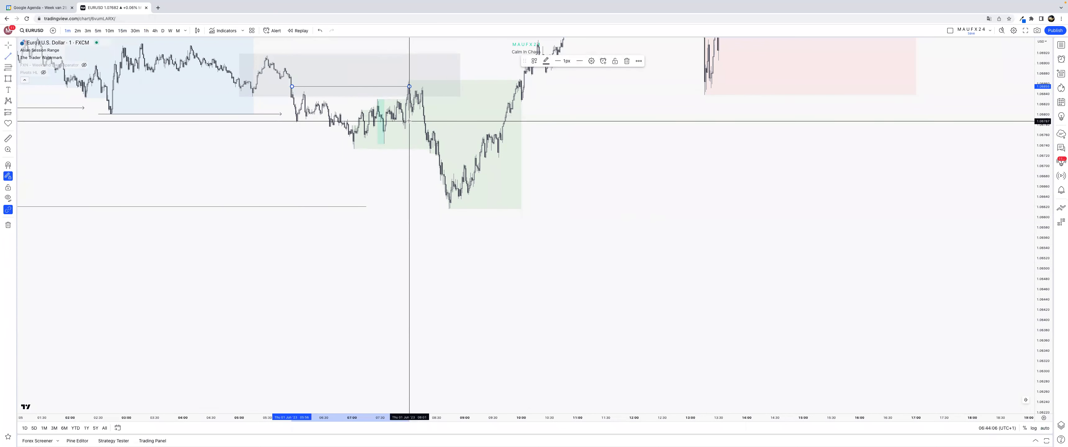
pyautogui.click(409, 121)
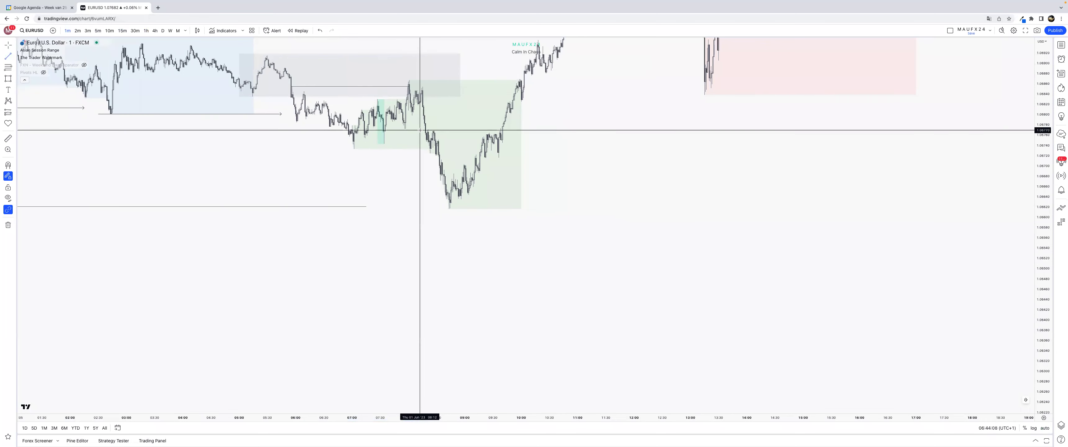
# On the 15m timeframe, delete the grey POI rectangle, the two arrows and the short horizontal line around the 1 June lows
pyautogui.click(100, 30)
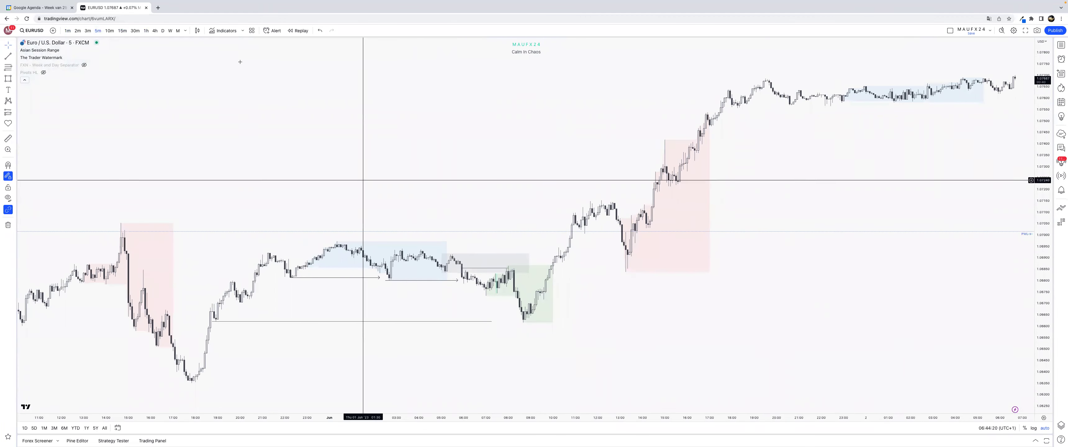
pyautogui.click(122, 30)
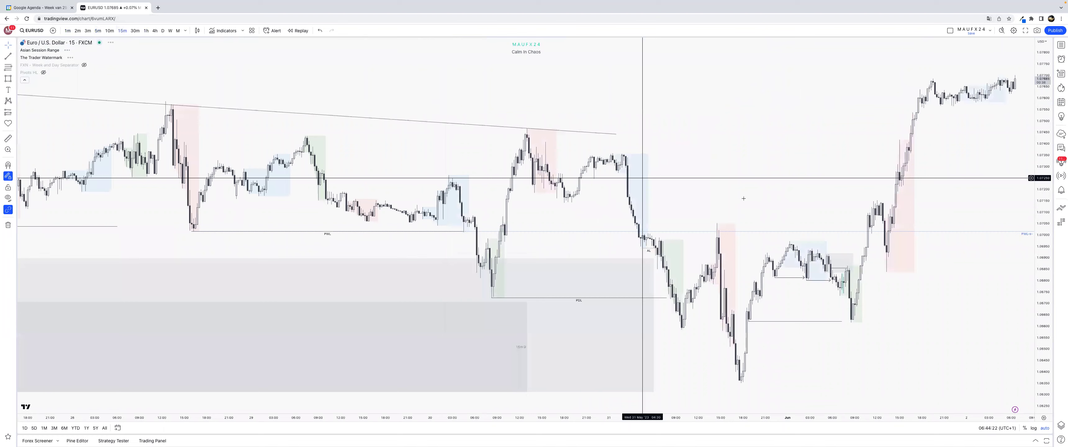
pyautogui.click(846, 273)
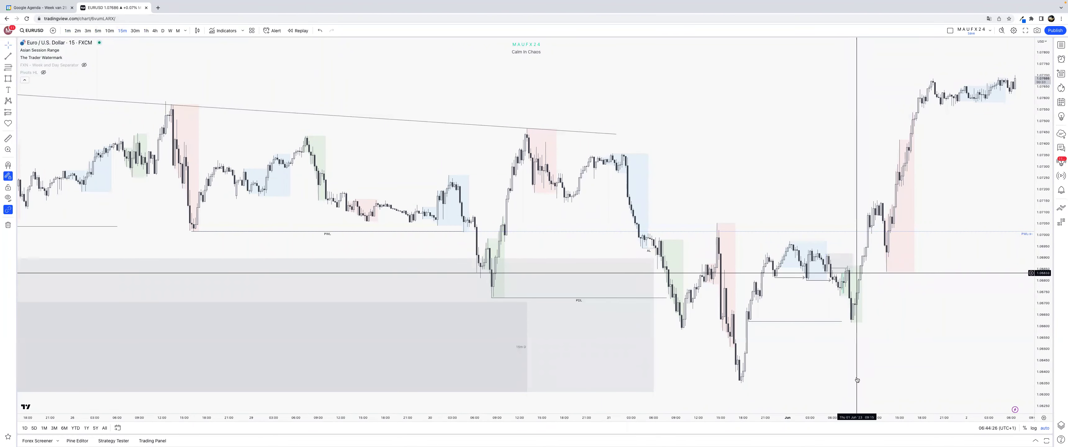
pyautogui.moveTo(870, 420); pyautogui.dragTo(777, 421)
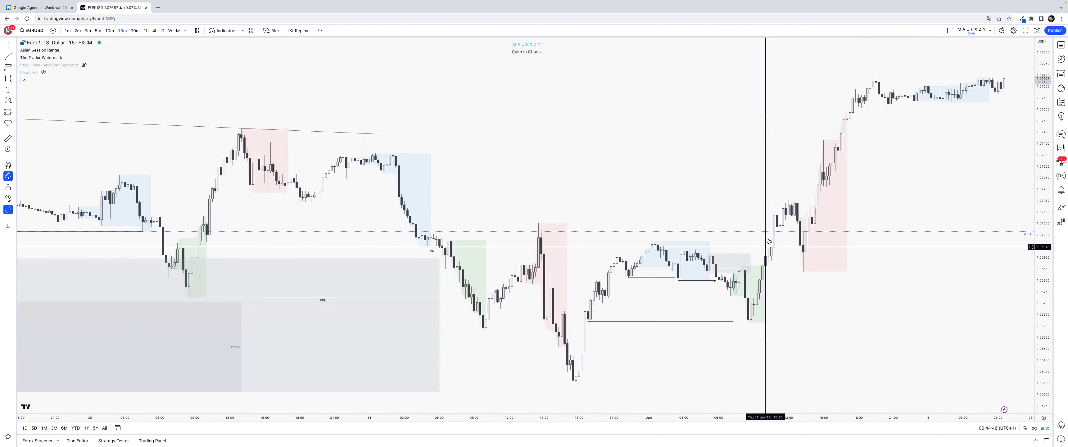
pyautogui.moveTo(672, 261); pyautogui.dragTo(725, 294)
pyautogui.press('Delete')
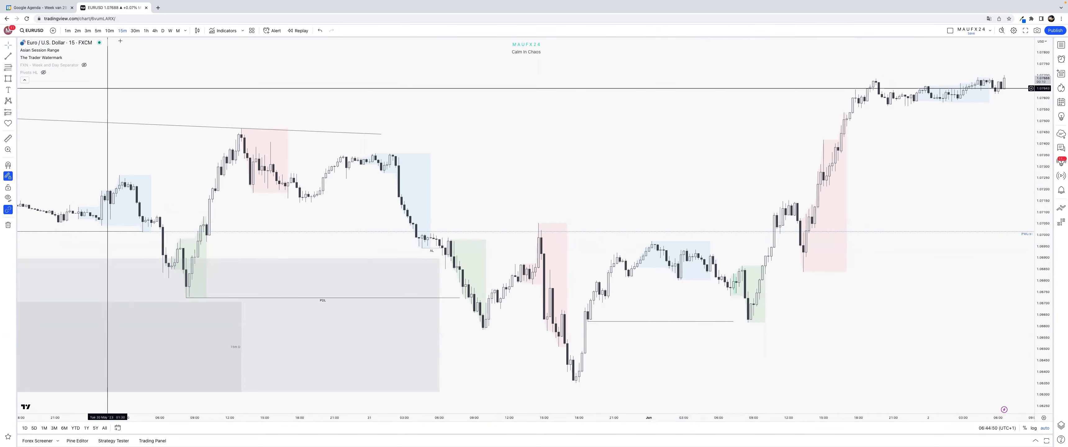
# On the 1h timeframe, draw a short horizontal line along the 1 June high into 2 June and apply the Line drawing template
pyautogui.click(145, 33)
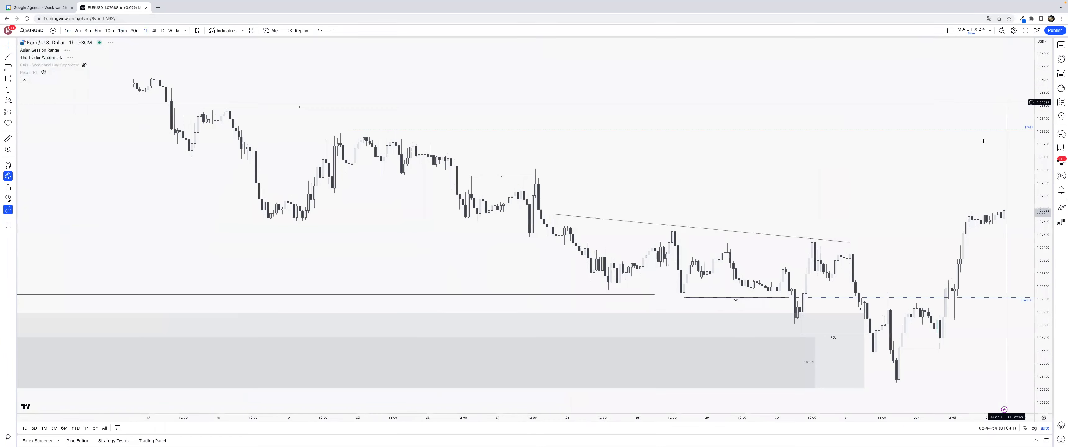
pyautogui.moveTo(783, 150); pyautogui.dragTo(510, 155)
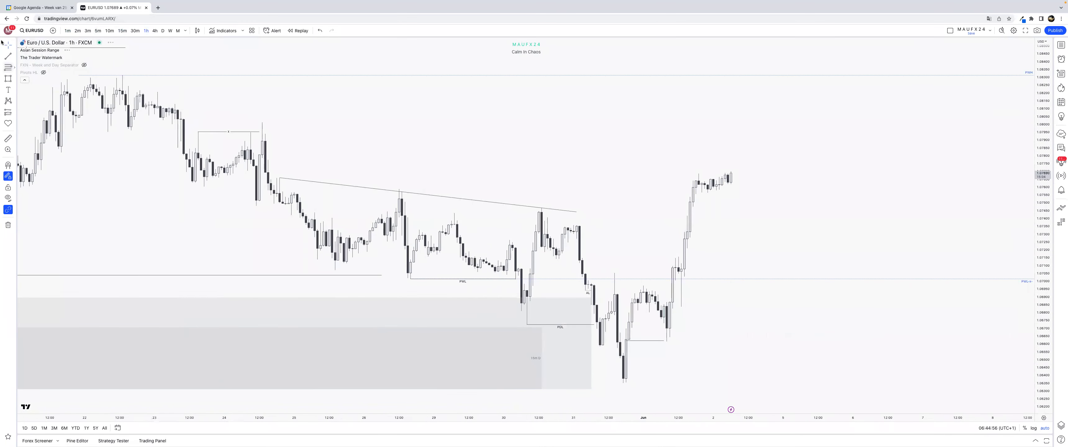
pyautogui.press('super')
pyautogui.click(727, 173)
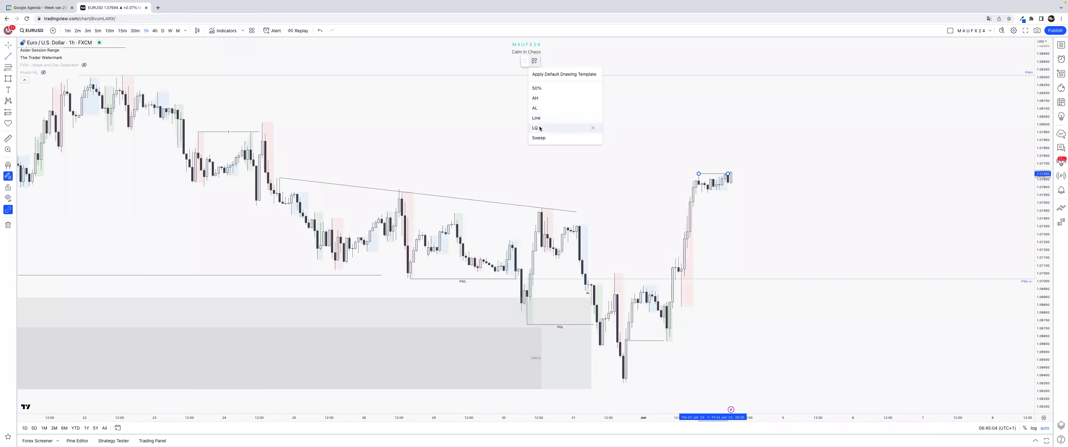
pyautogui.click(546, 118)
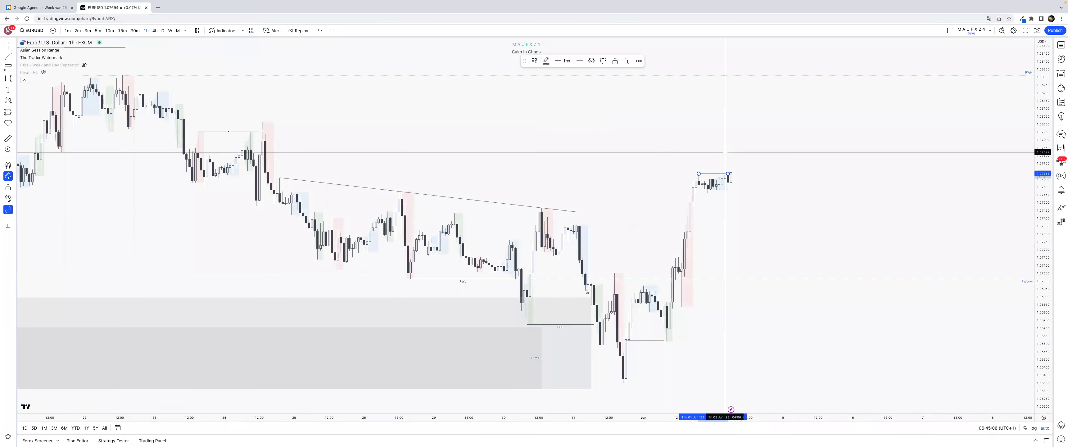
# Label the line along the 1 June high with the text PDH
pyautogui.doubleClick(727, 173)
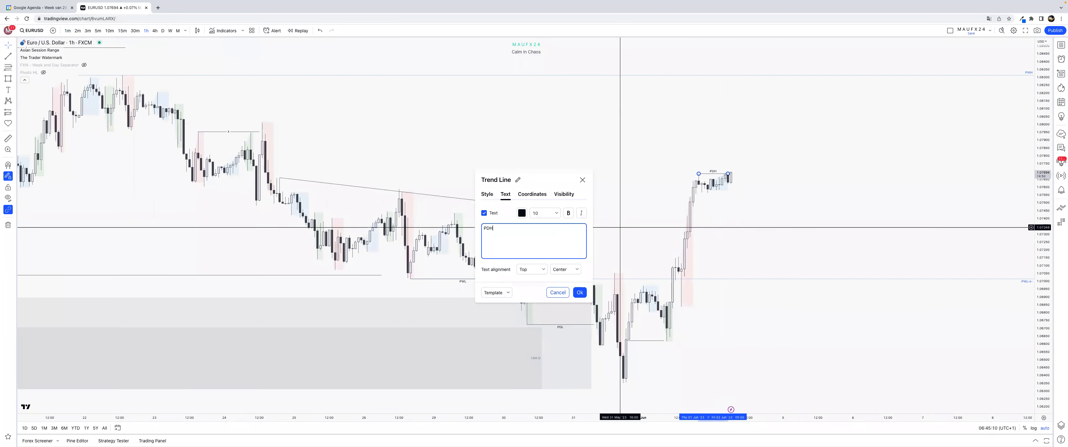
pyautogui.click(580, 293)
pyautogui.rightClick(479, 223)
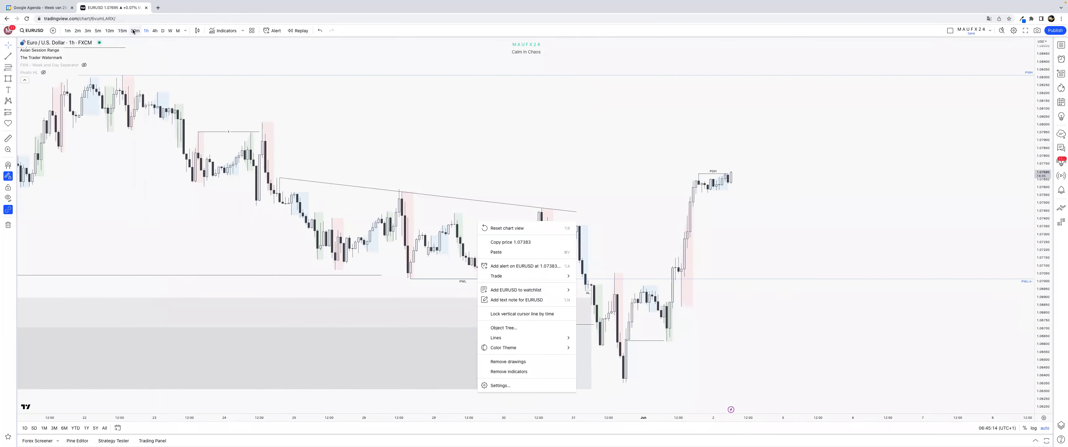
# On the 5m timeframe, draw a horizontal line at the 2 June Asian high from about 04:20 to 06:00 and apply the AH drawing template
pyautogui.moveTo(272, 418); pyautogui.dragTo(471, 417)
pyautogui.scroll(-2, 470, 418)
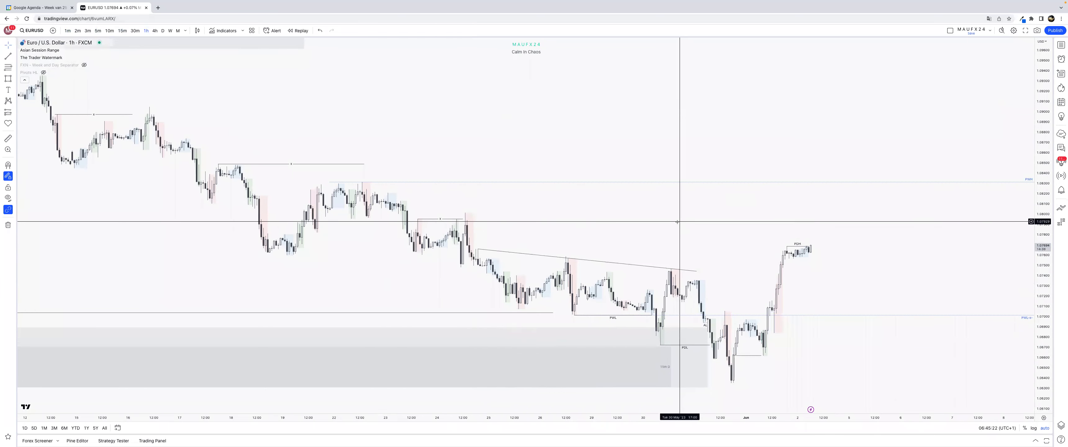
pyautogui.moveTo(670, 221); pyautogui.dragTo(313, 201)
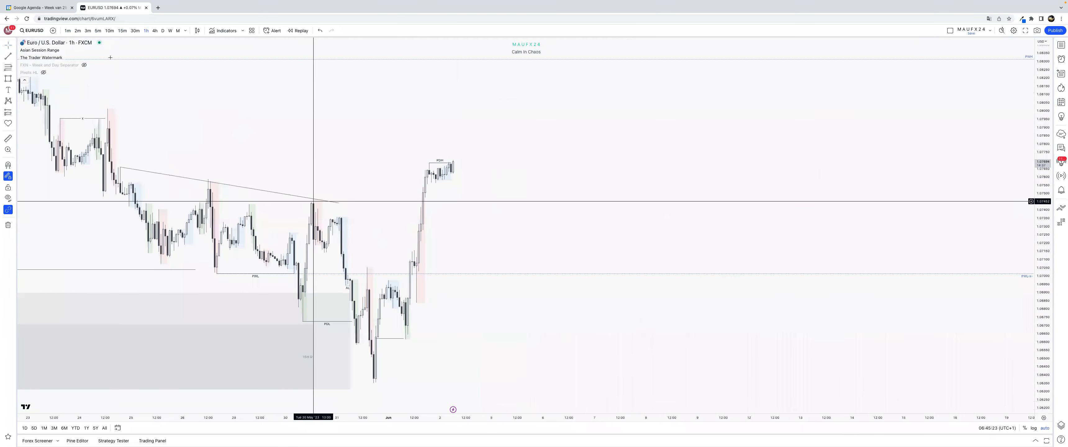
pyautogui.click(122, 30)
pyautogui.click(97, 31)
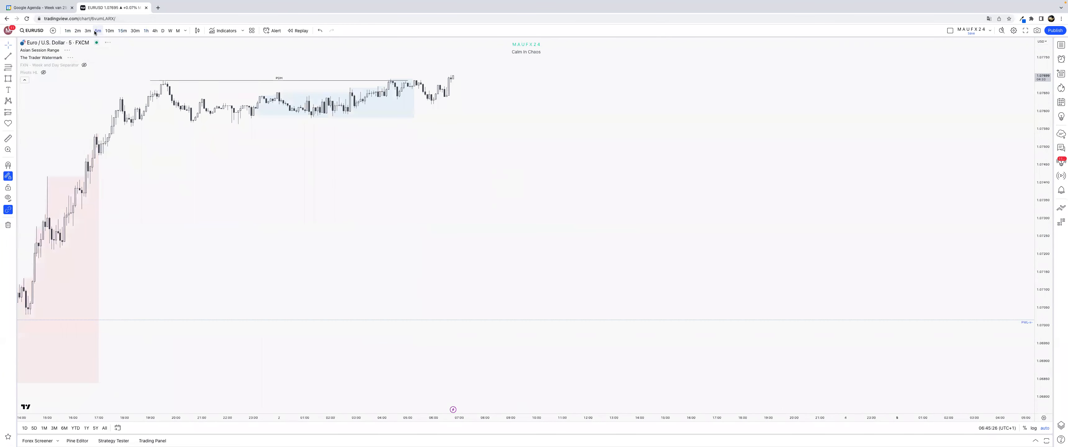
pyautogui.click(391, 79)
pyautogui.click(433, 78)
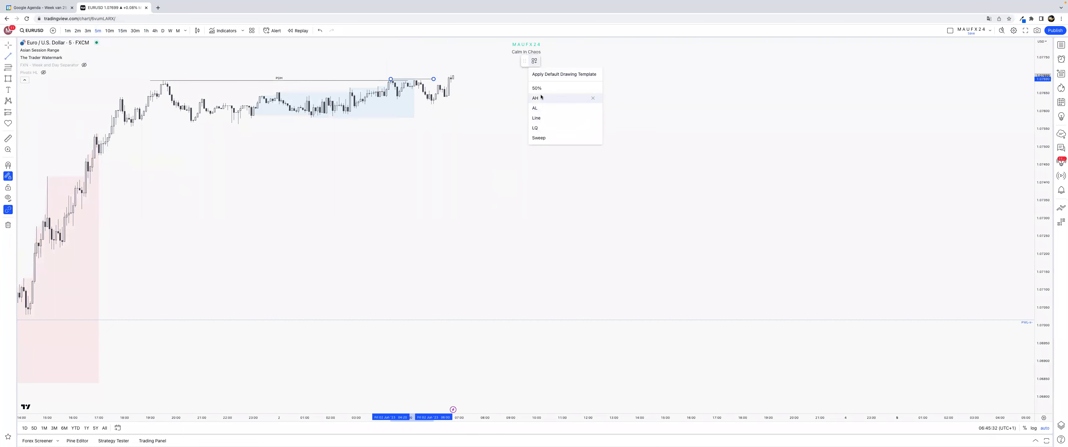
pyautogui.click(536, 98)
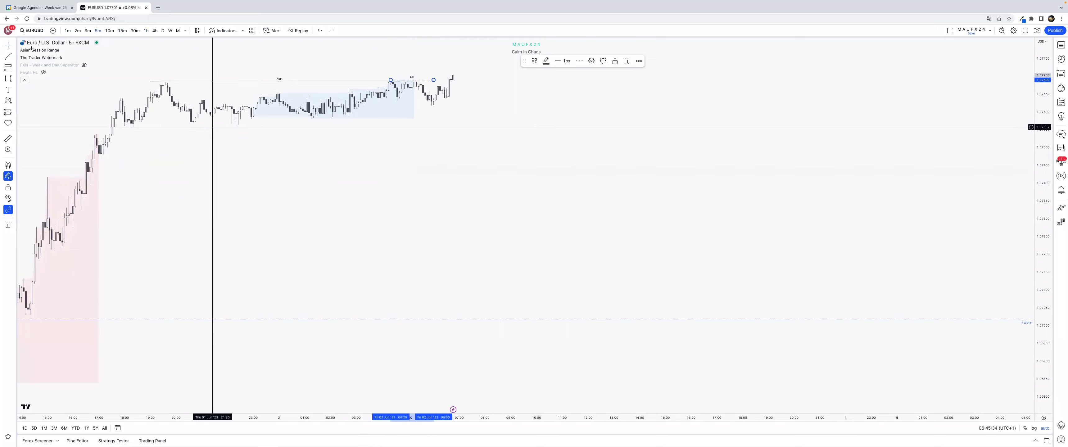
# On the 1h timeframe, level the descending trend line so it ends at the 1 June rally and apply the Sweep drawing template
pyautogui.click(123, 30)
pyautogui.click(146, 31)
pyautogui.moveTo(416, 195); pyautogui.dragTo(474, 194)
pyautogui.click(386, 212)
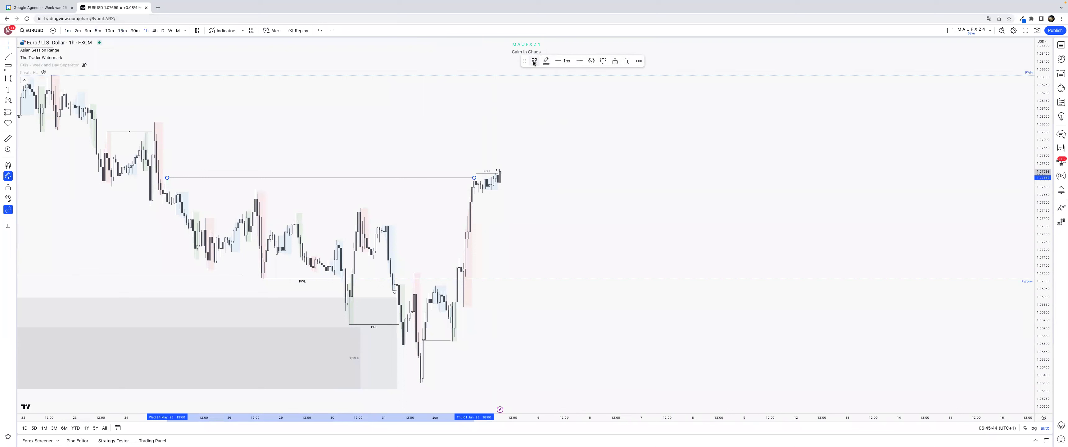
pyautogui.click(539, 138)
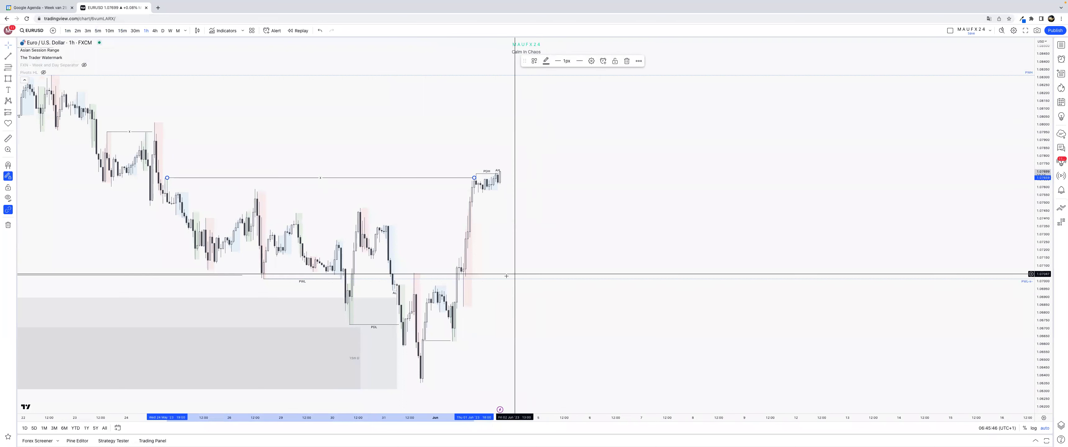
pyautogui.click(497, 327)
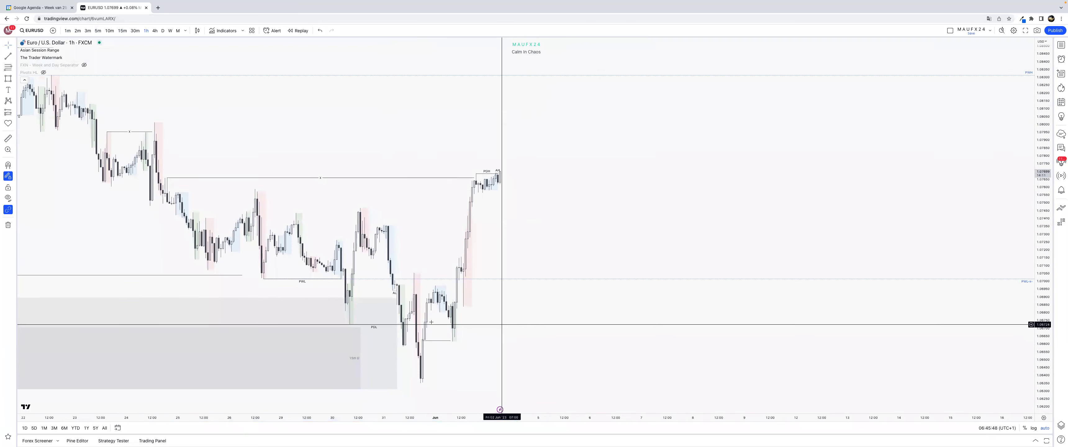
# Draw a horizontal arrow from the 31 May session high at about 14:00 to the rising candles of 1 June
pyautogui.click(14, 58)
pyautogui.click(33, 69)
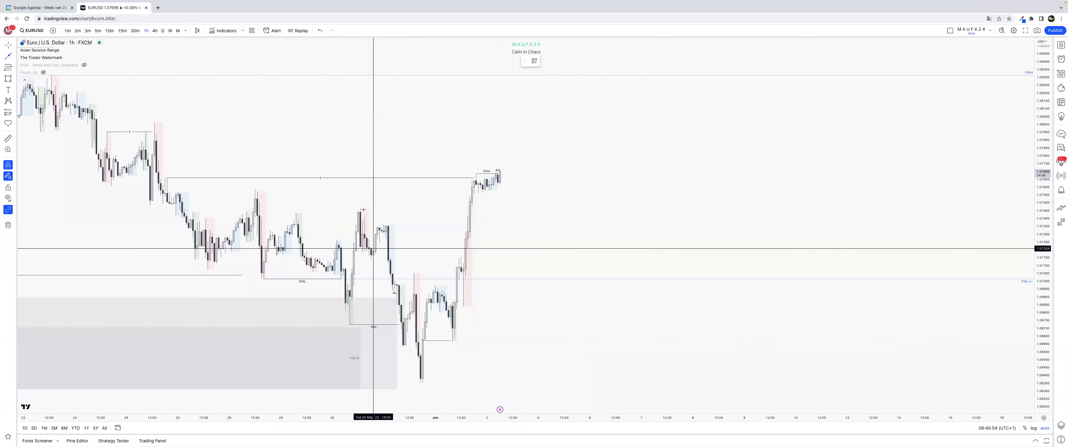
pyautogui.click(416, 272)
pyautogui.click(457, 273)
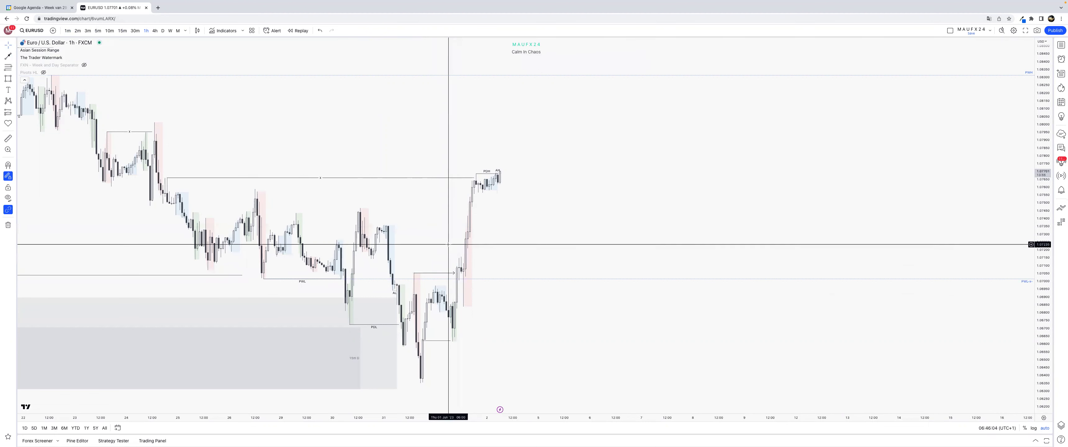
# Draw a Fib retracement from the 31 May low up to just above the PDH line, extending to about 8 June
pyautogui.click(8, 67)
pyautogui.press('ctrl')
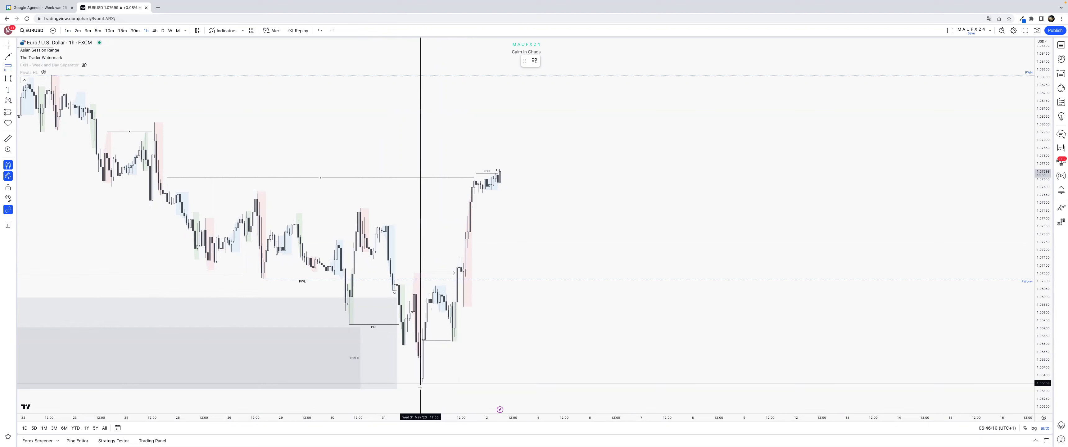
pyautogui.click(454, 357)
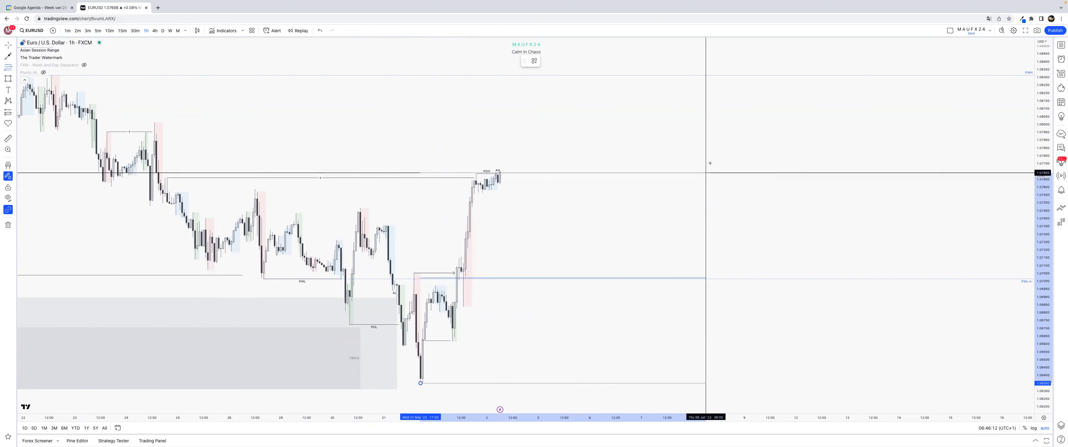
pyautogui.click(710, 169)
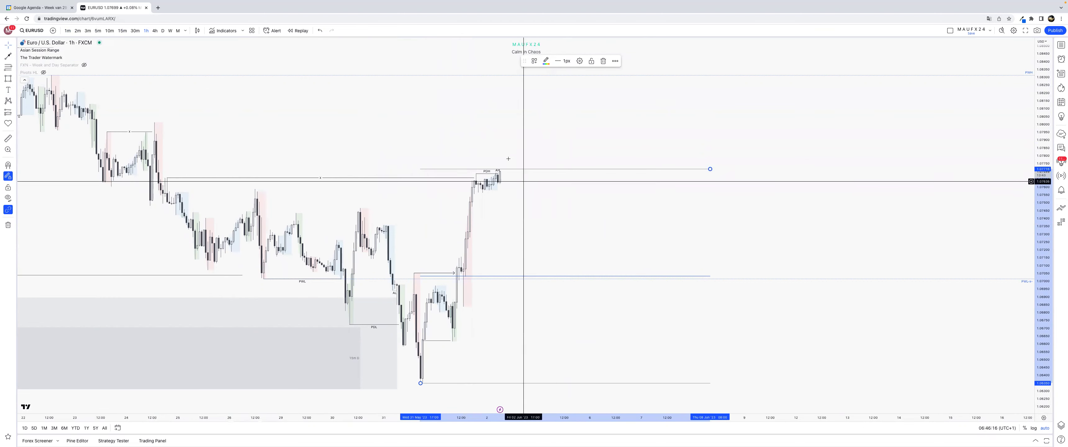
# On the 15m timeframe, draw a rectangle over the last down move in the 1 June green session, extending into 2 June
pyautogui.click(122, 31)
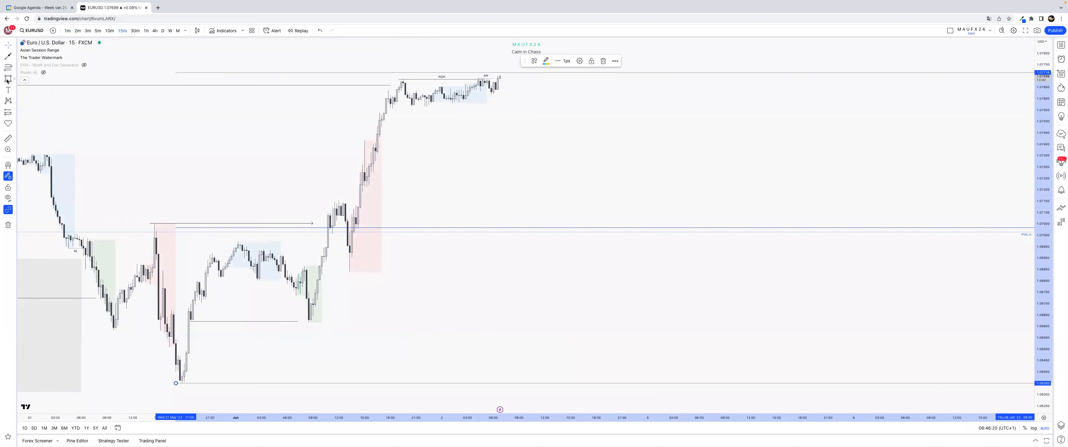
pyautogui.click(7, 78)
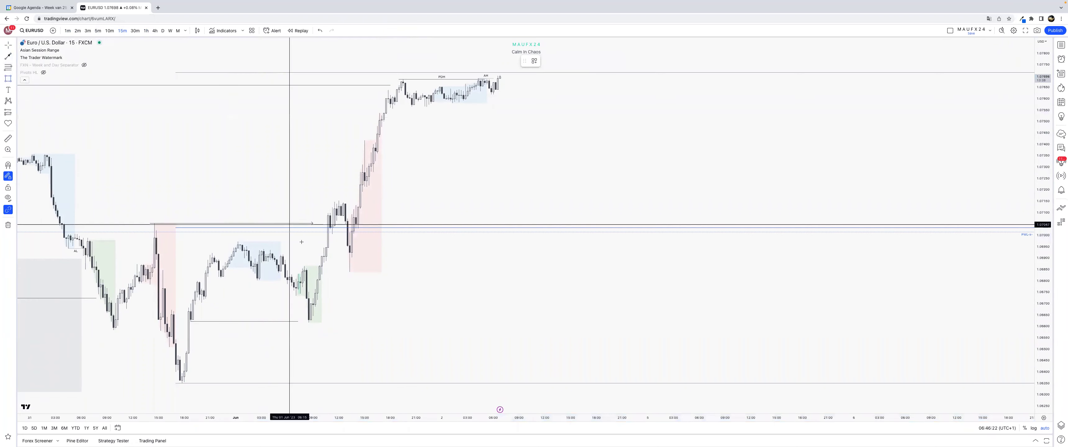
pyautogui.click(304, 267)
pyautogui.moveTo(317, 267); pyautogui.dragTo(490, 322)
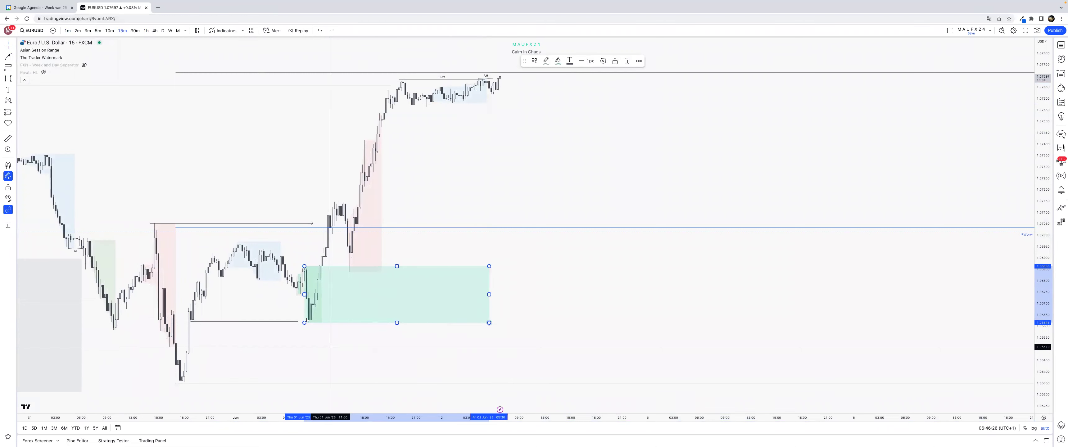
# Apply the Sweep drawing template to the horizontal line between the 31 May rally and the 1 June green session low
pyautogui.click(297, 322)
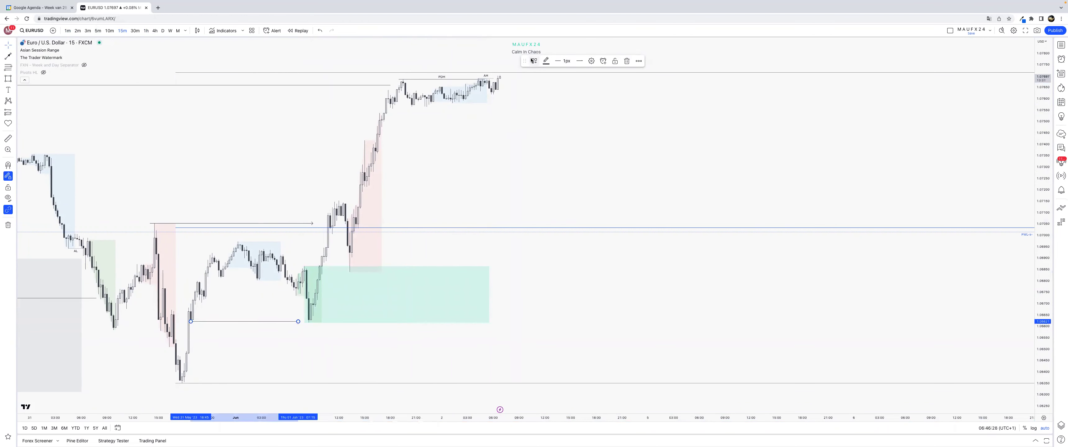
pyautogui.click(540, 139)
pyautogui.rightClick(406, 216)
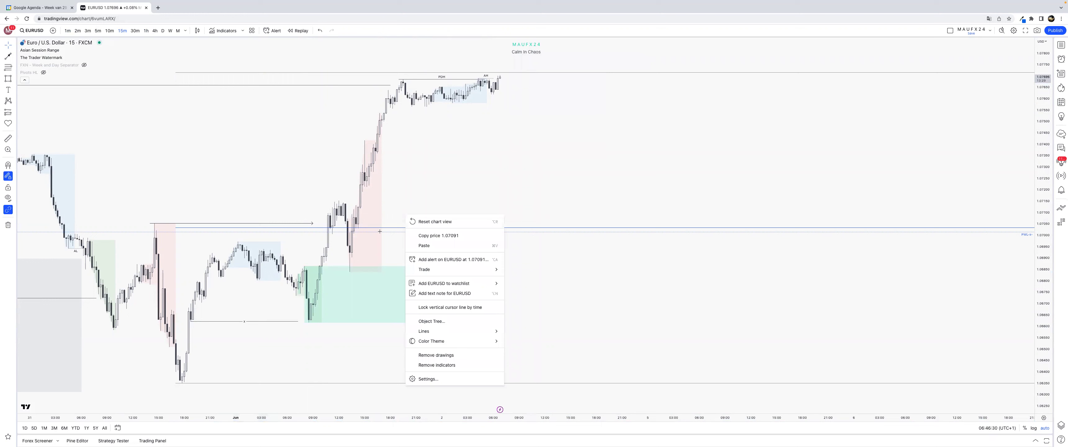
# Move the new rectangle's start to the down candle in the 1 June green session and apply the grey POI drawing template
pyautogui.click(308, 326)
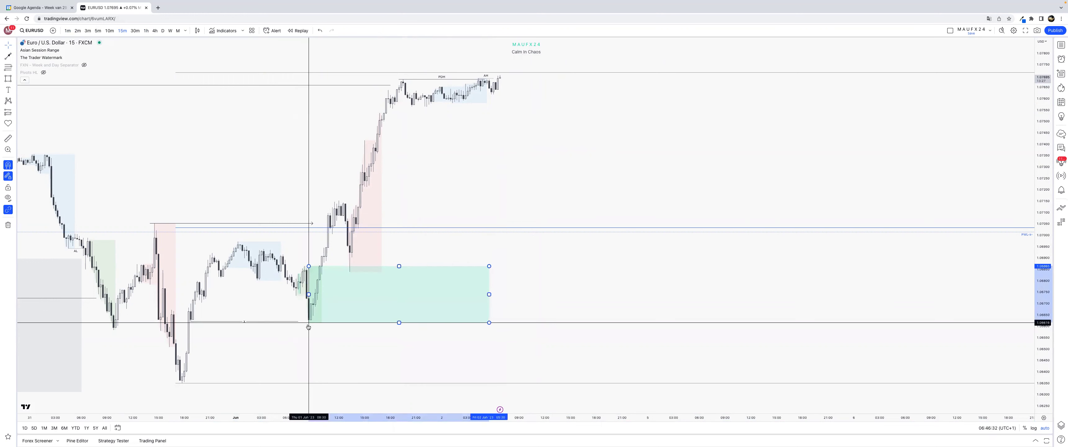
pyautogui.click(534, 60)
pyautogui.click(539, 117)
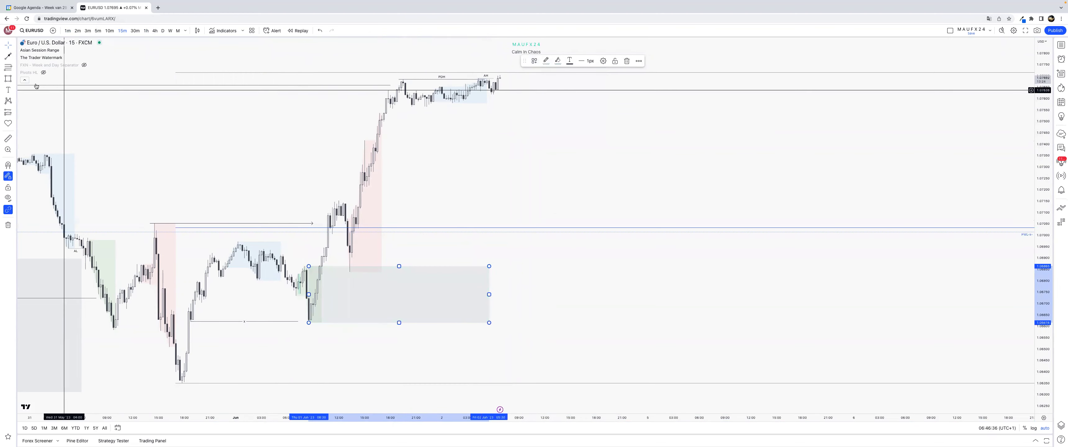
# Draw a rectangle over the down move into the 1 June red session low, extending to midday on 2 June
pyautogui.click(9, 78)
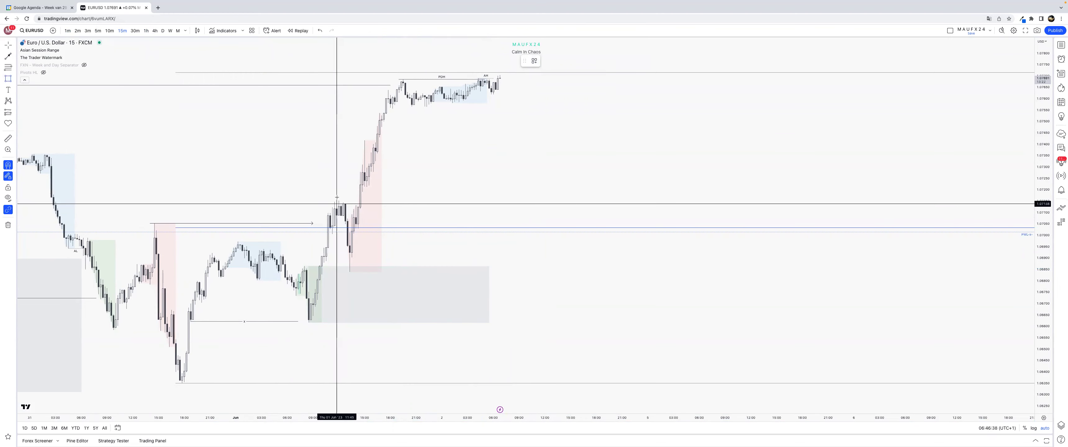
pyautogui.click(345, 224)
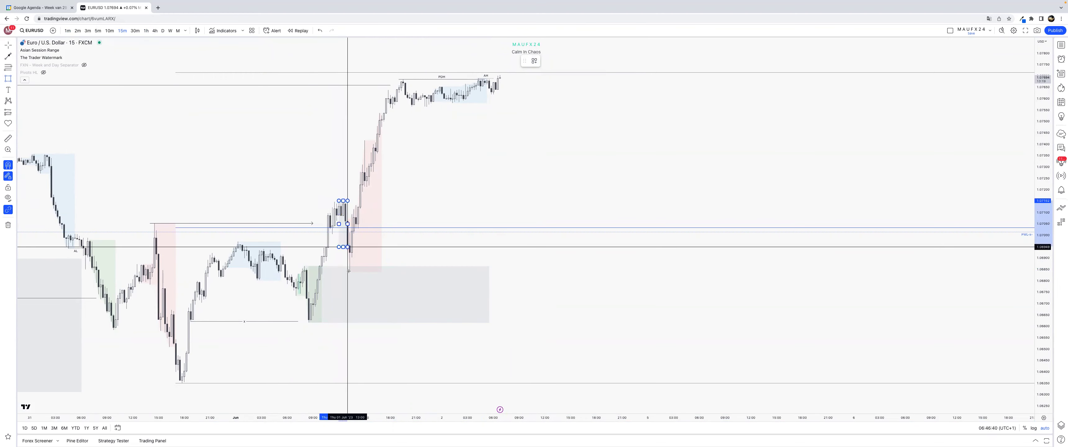
pyautogui.click(350, 272)
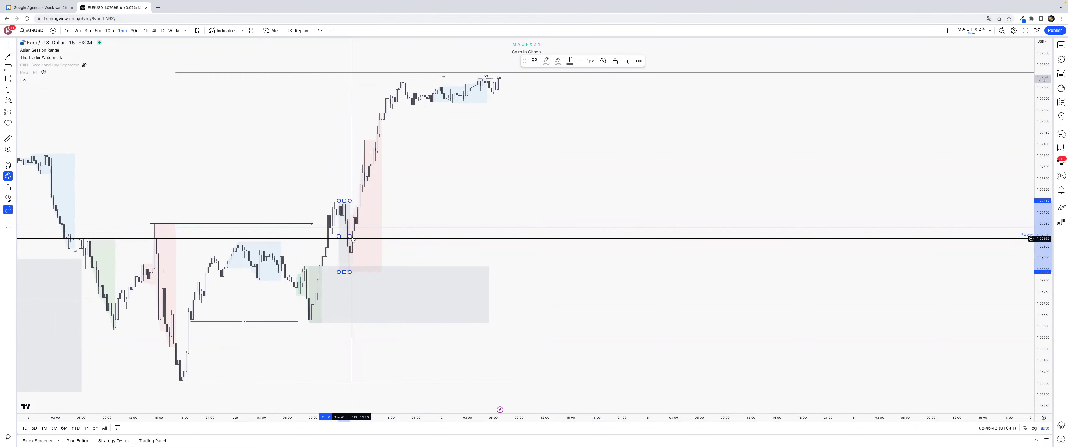
pyautogui.moveTo(388, 237); pyautogui.dragTo(554, 236)
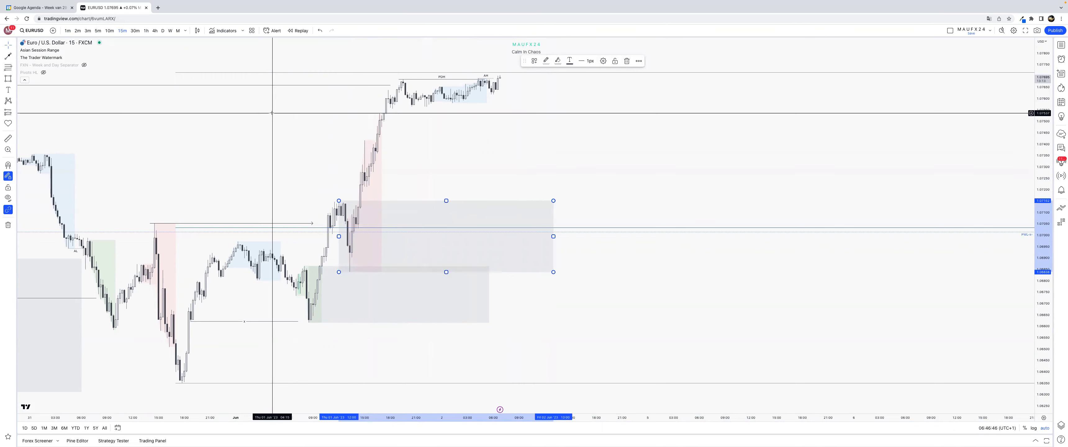
# Draw a horizontal trend line from the 1 June red session to early 2 June, just above the upper rectangle, and apply a drawing template
pyautogui.click(13, 55)
pyautogui.click(40, 58)
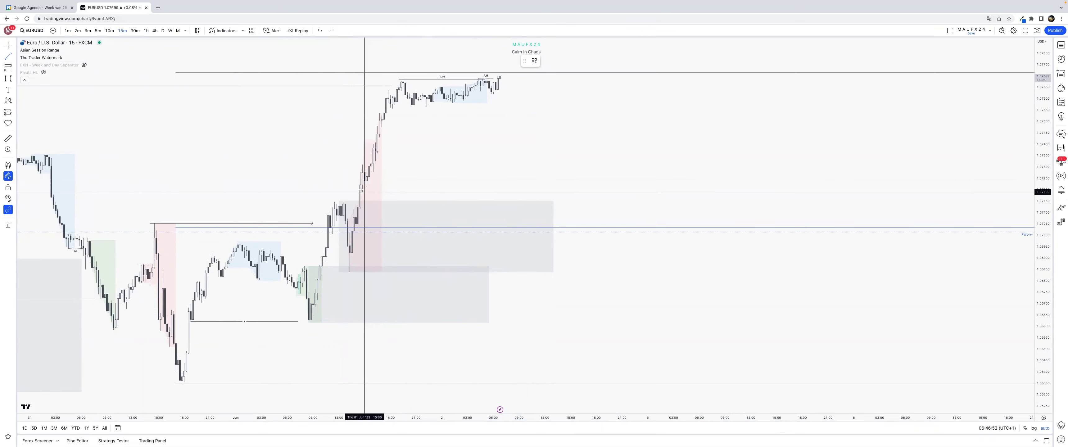
pyautogui.press('super')
pyautogui.moveTo(362, 192); pyautogui.dragTo(452, 192)
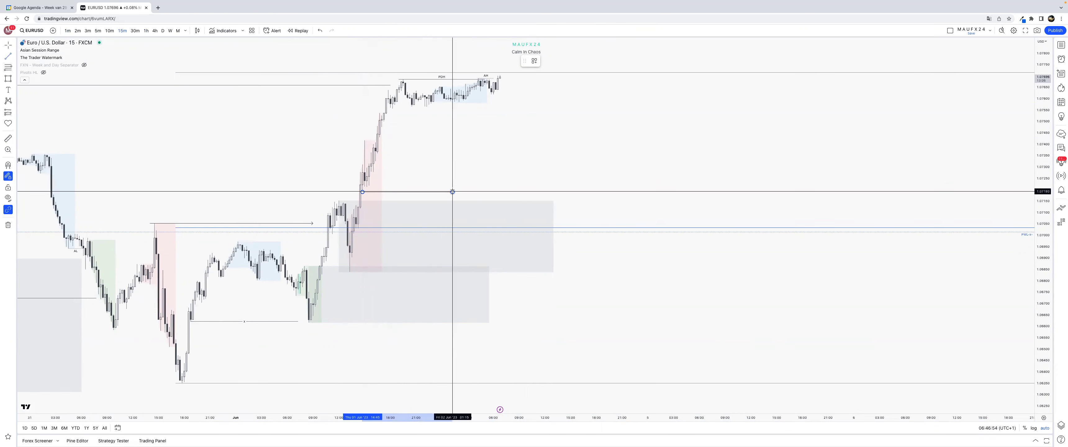
pyautogui.click(541, 118)
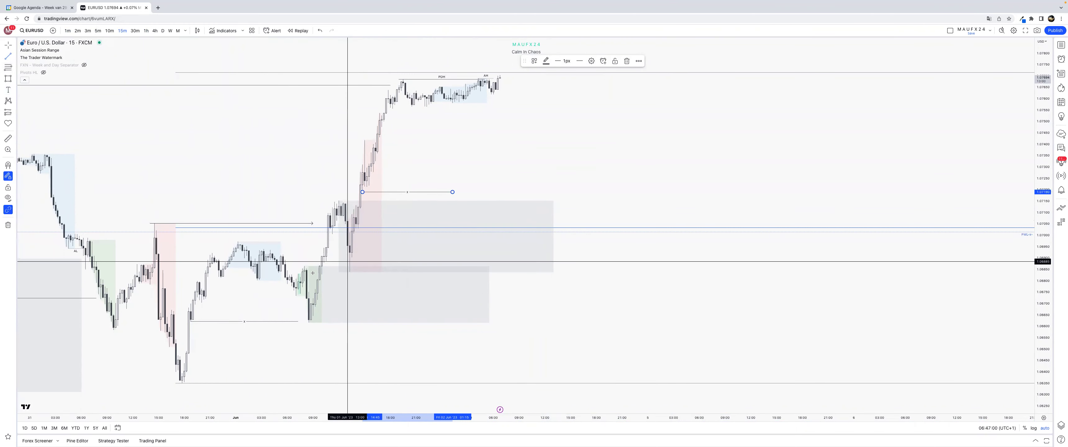
# Draw a short horizontal line along the low of the 1 June red session and apply a drawing template to it
pyautogui.press('super')
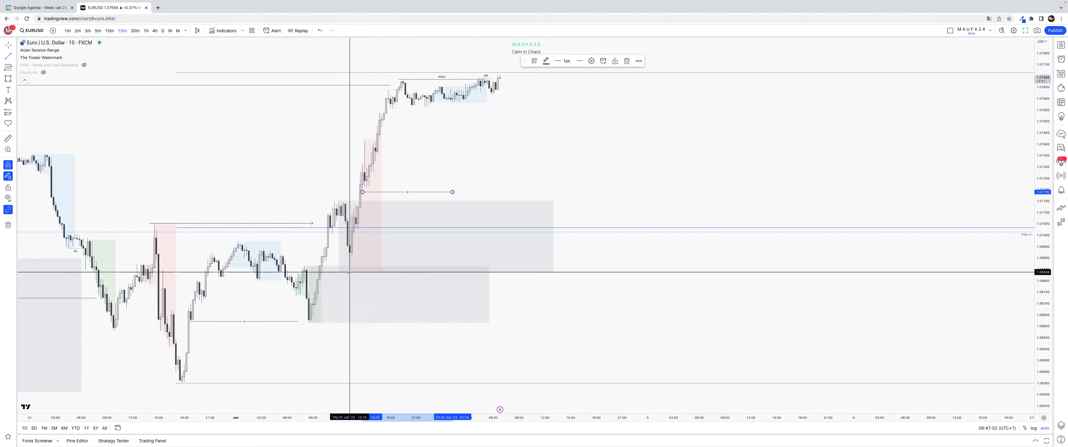
pyautogui.click(380, 272)
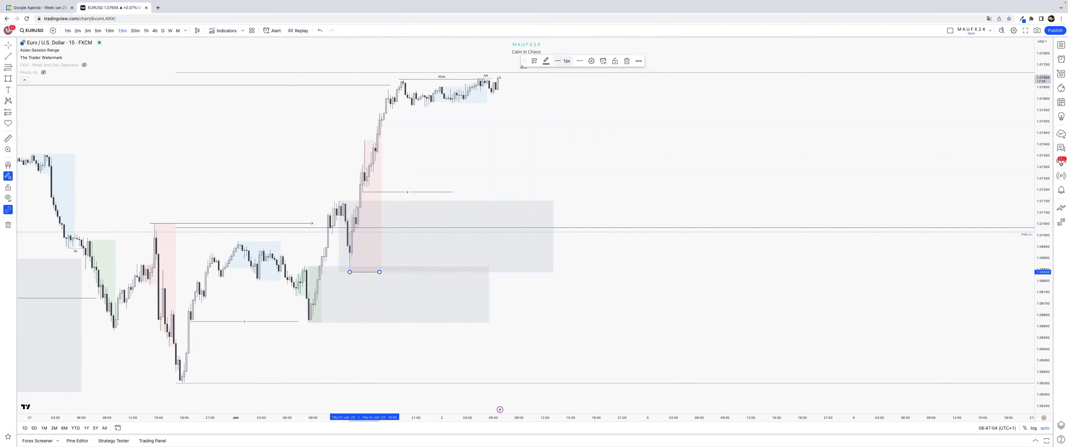
pyautogui.click(539, 137)
pyautogui.hscroll(2, 410, 143)
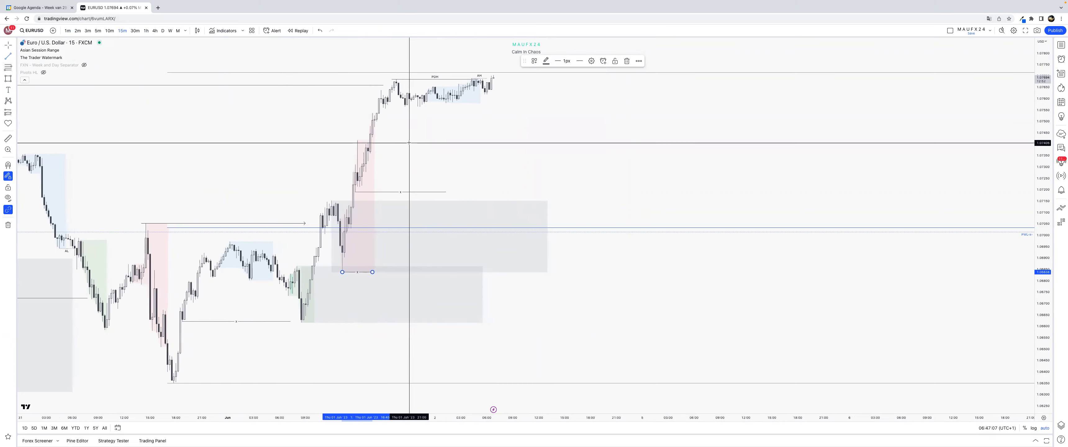
# On the 1h timeframe, label the upper 1 June rectangle "15m D"
pyautogui.click(146, 31)
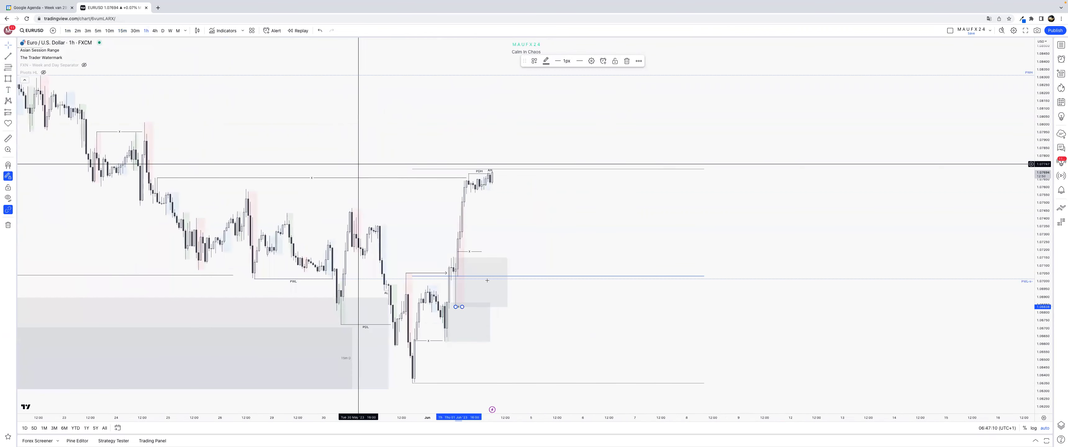
pyautogui.doubleClick(466, 268)
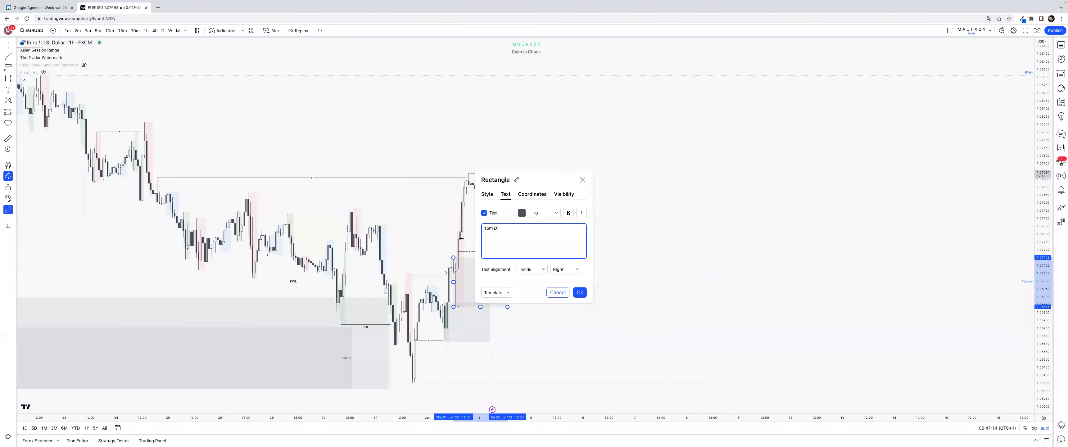
pyautogui.click(579, 292)
# Label the lower 1 June rectangle "15m D"
pyautogui.rightClick(483, 327)
pyautogui.click(482, 327)
pyautogui.doubleClick(456, 305)
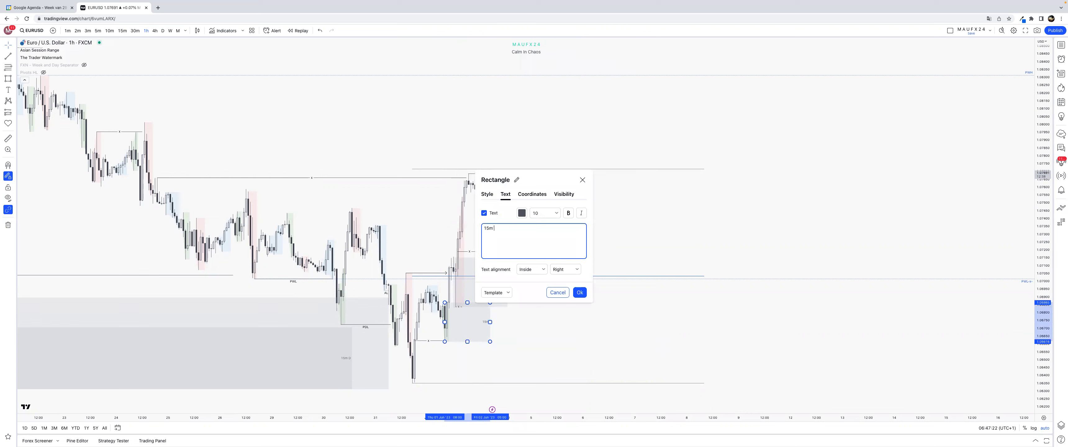
pyautogui.click(580, 293)
pyautogui.rightClick(585, 210)
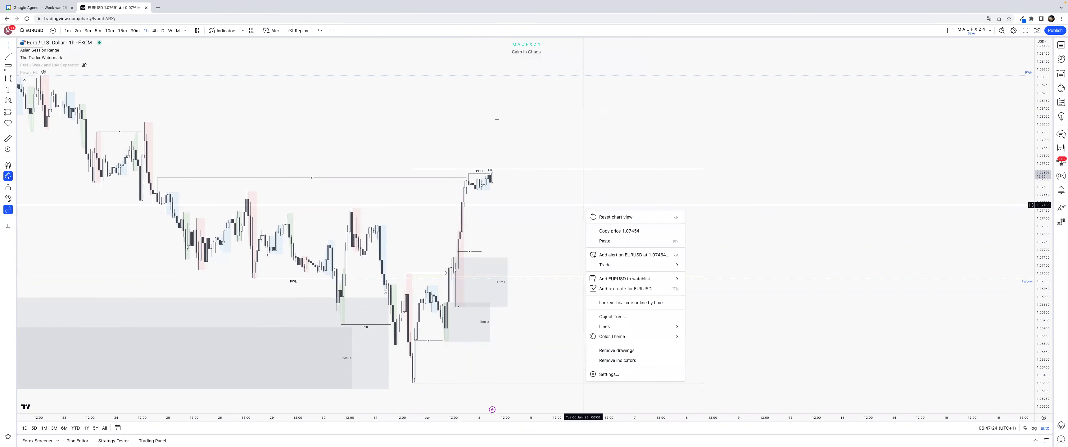
pyautogui.click(342, 108)
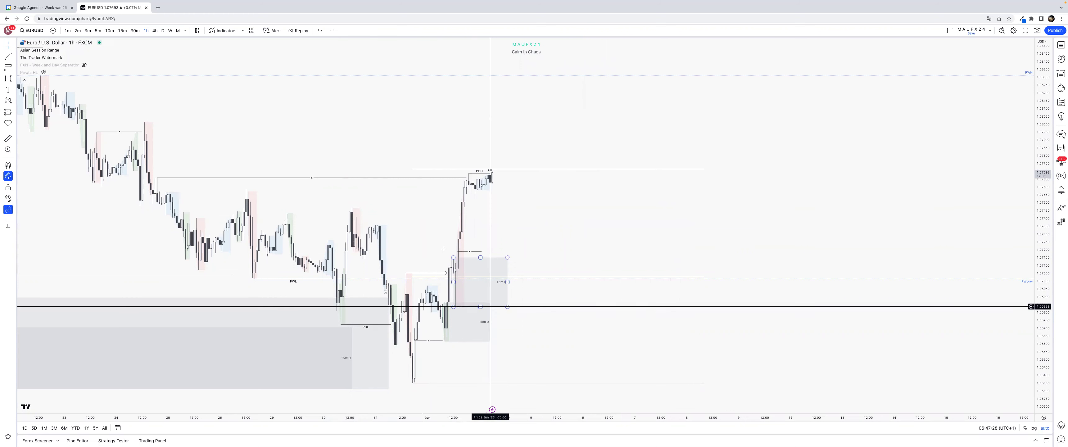
# Raise the top edge of the upper 1 June rectangle slightly to fit the high of the down move
pyautogui.click(453, 258)
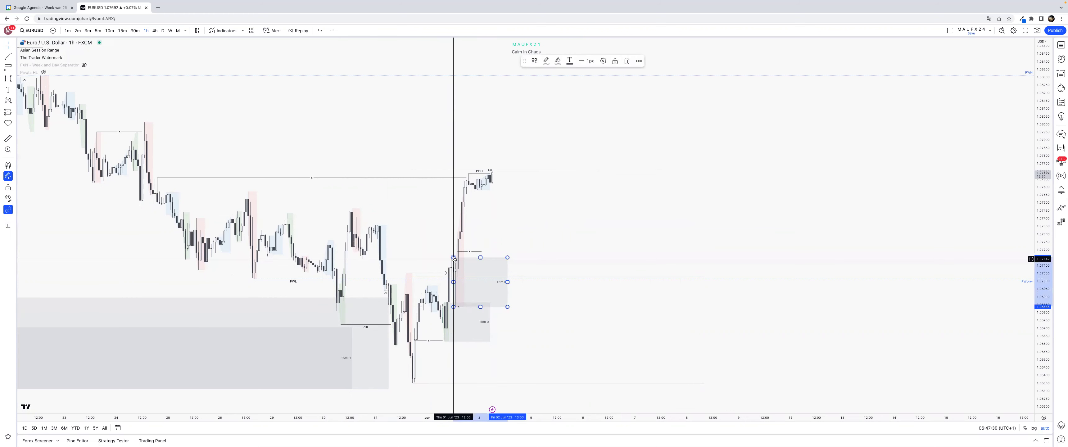
pyautogui.moveTo(453, 259); pyautogui.dragTo(454, 257)
pyautogui.click(581, 226)
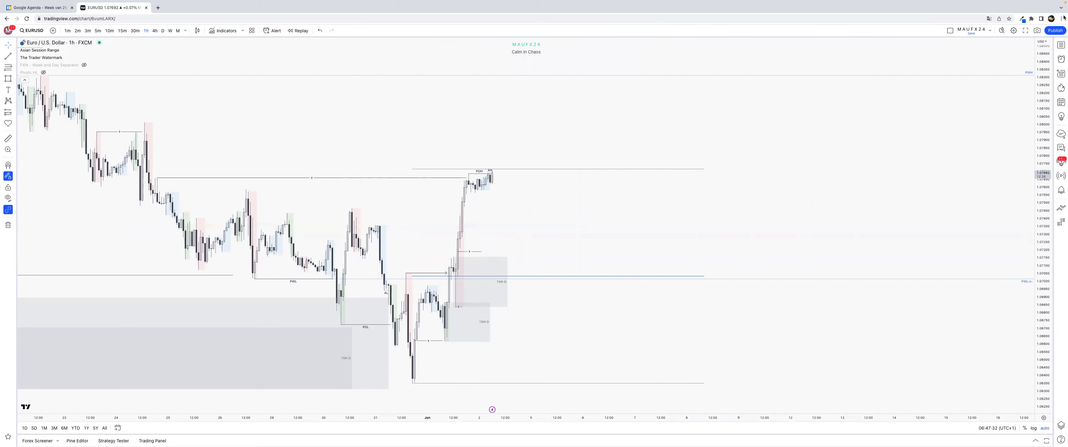
# Open the watchlist and load the DXY chart
pyautogui.click(1060, 46)
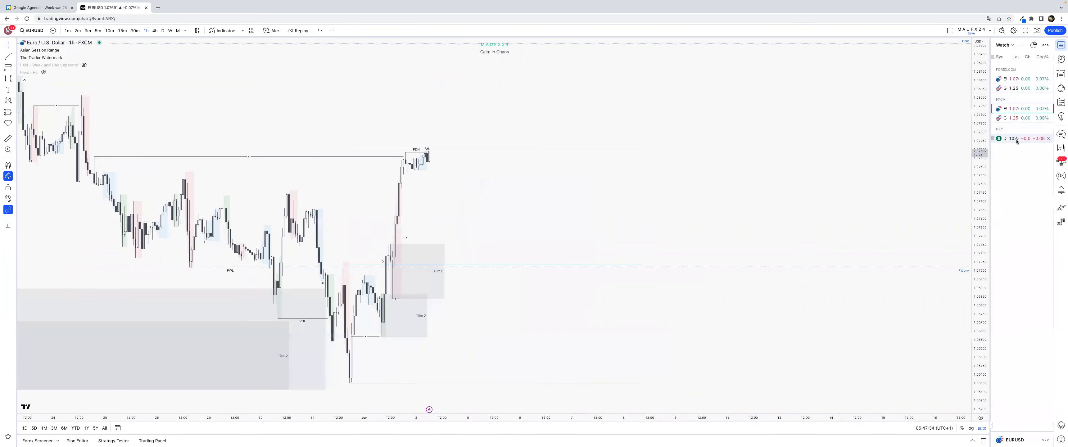
pyautogui.click(1017, 139)
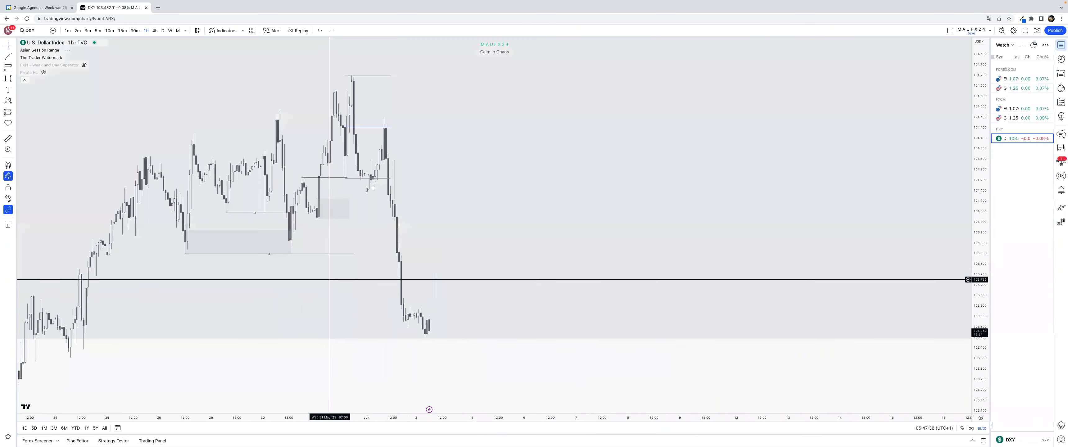
# Try to delete the group of lines, boxes and Fib drawings around the 29 May to 1 June price action
pyautogui.moveTo(257, 71); pyautogui.dragTo(427, 226)
pyautogui.click(427, 225)
pyautogui.click(292, 242)
pyautogui.press('Delete')
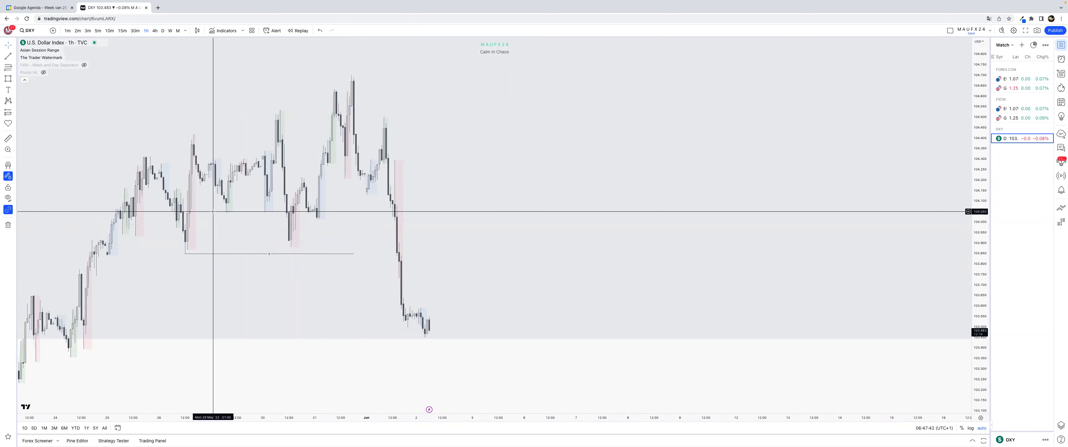
pyautogui.hotkey('ctrl', 'z')
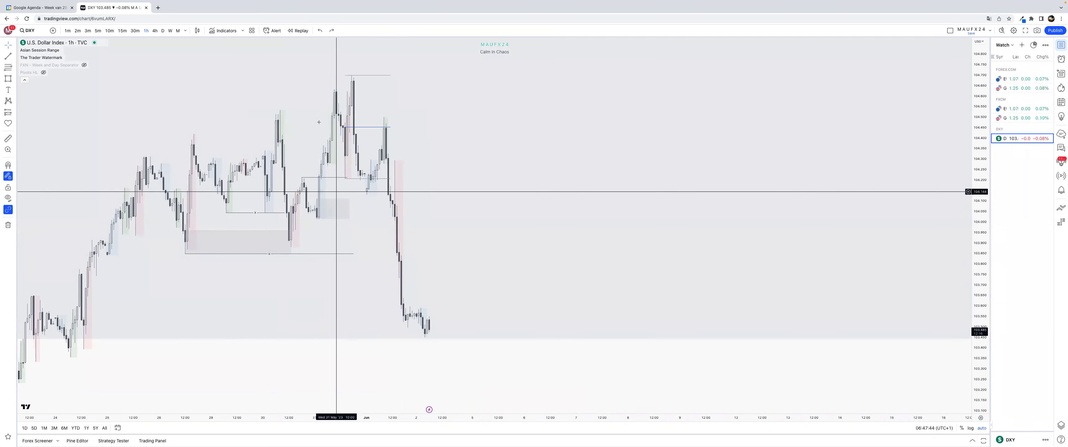
# Delete the Fib retracement, lines and small box around the 31 May price action
pyautogui.moveTo(319, 127); pyautogui.dragTo(376, 221)
pyautogui.press('Delete')
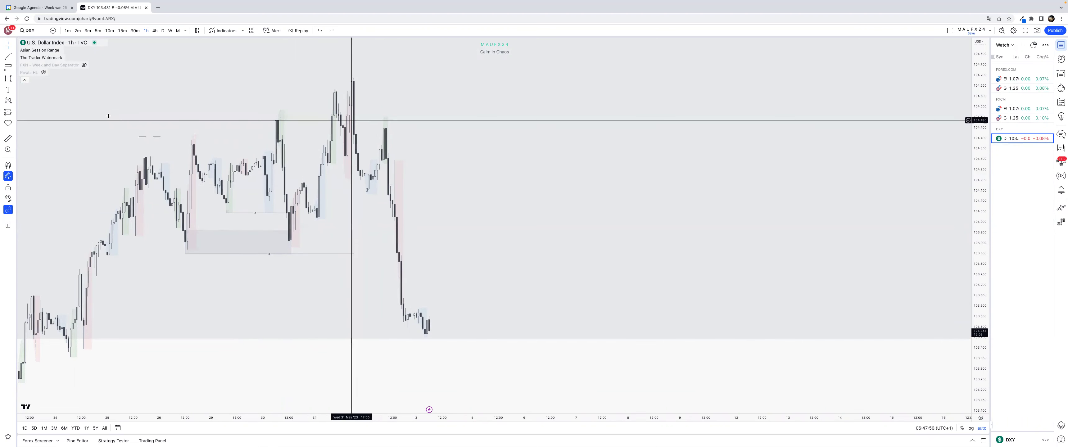
# Draw a short horizontal arrow from the 31 May red session low to the following lows
pyautogui.click(14, 56)
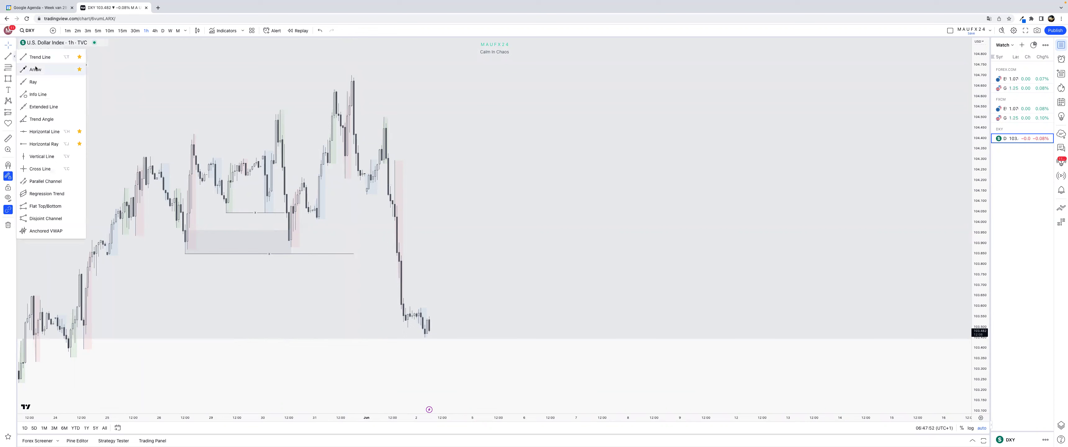
pyautogui.click(36, 69)
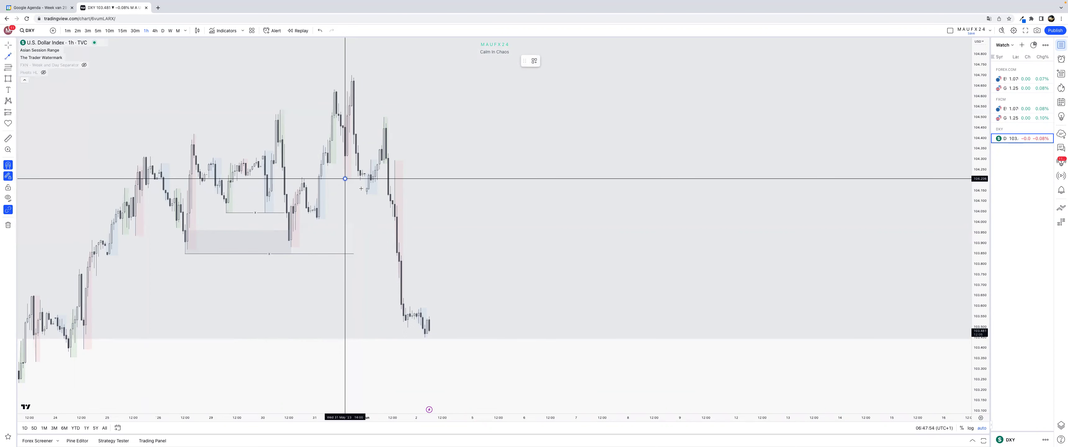
pyautogui.keyDown('shift'); pyautogui.click(358, 179); pyautogui.keyUp('shift')
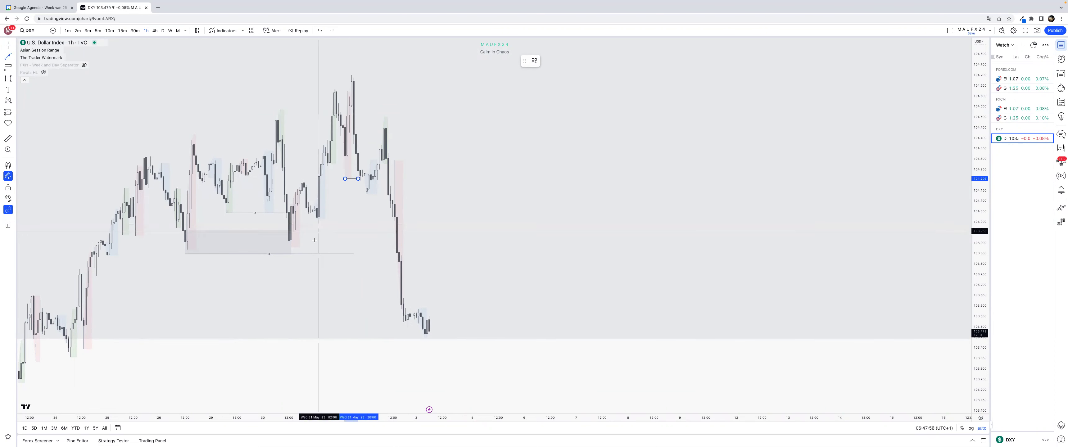
# Delete the remaining old grey box and horizontal lines below the 29 and 30 May price action
pyautogui.click(354, 254)
pyautogui.moveTo(248, 179); pyautogui.dragTo(335, 268)
pyautogui.press('Delete')
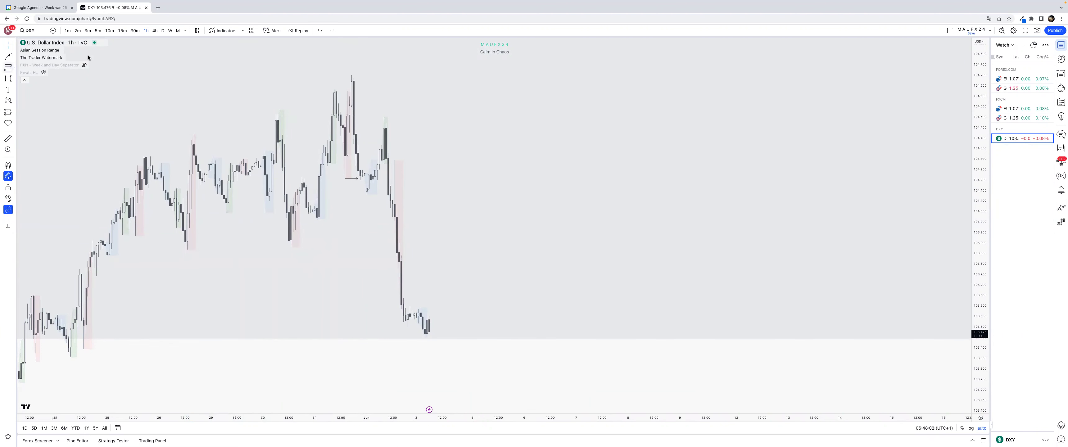
# Draw a Fib retracement from the 31 May high down to the latest low, extending to 7 June
pyautogui.press('super')
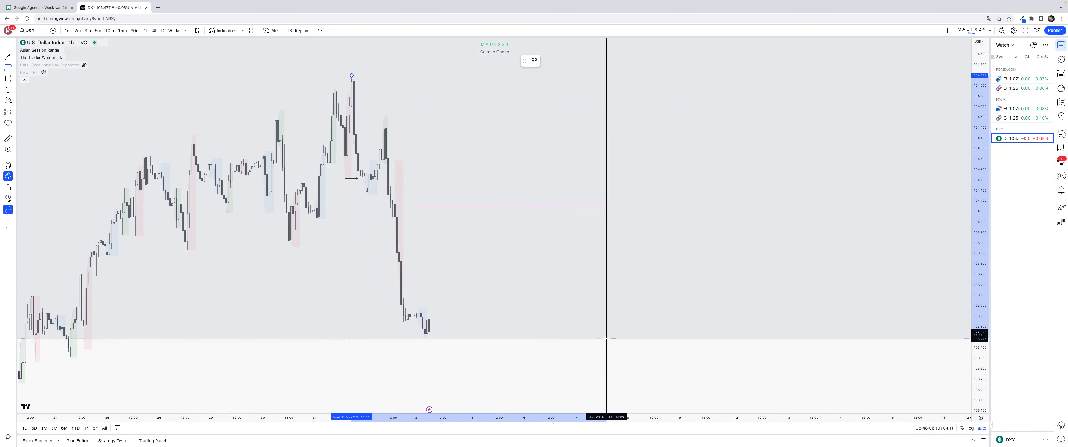
pyautogui.moveTo(606, 338); pyautogui.dragTo(606, 337)
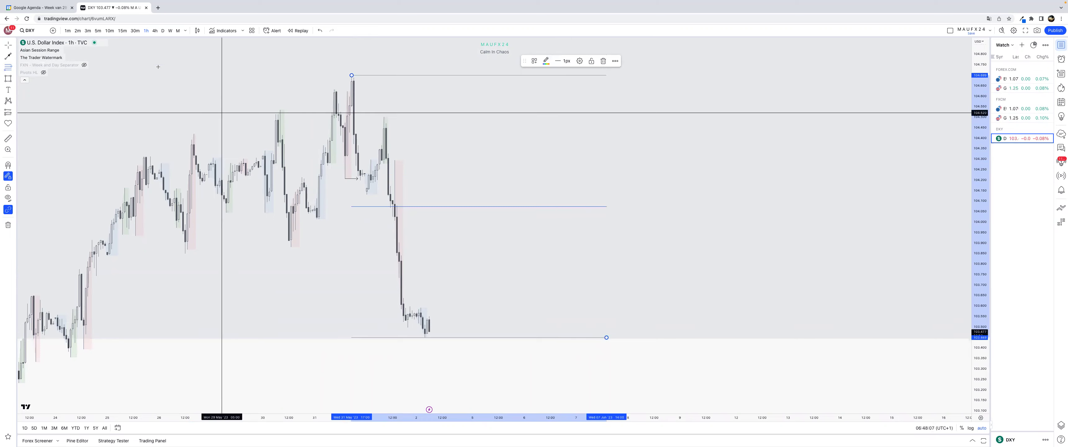
# Review the DXY structure and the large grey zone on the 4h, 1h and daily timeframes
pyautogui.click(156, 30)
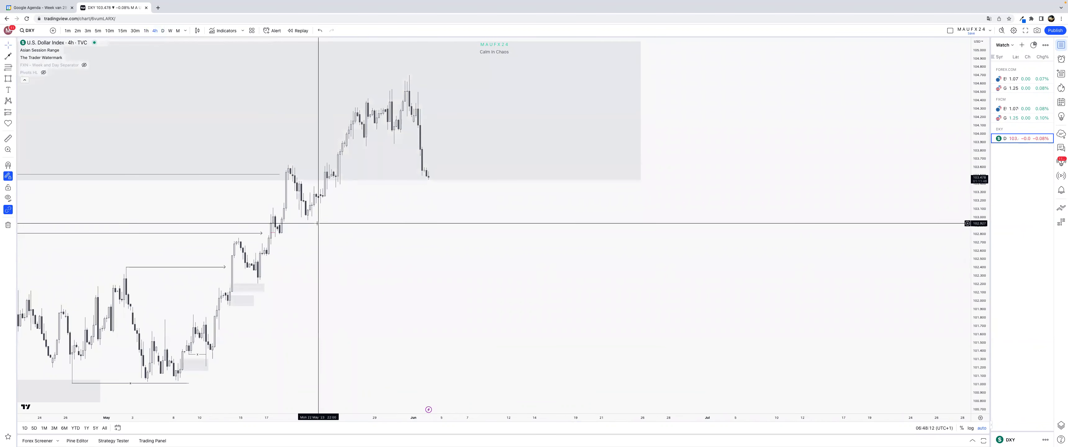
pyautogui.click(146, 31)
pyautogui.rightClick(333, 363)
pyautogui.click(319, 415)
pyautogui.scroll(-5, 341, 224)
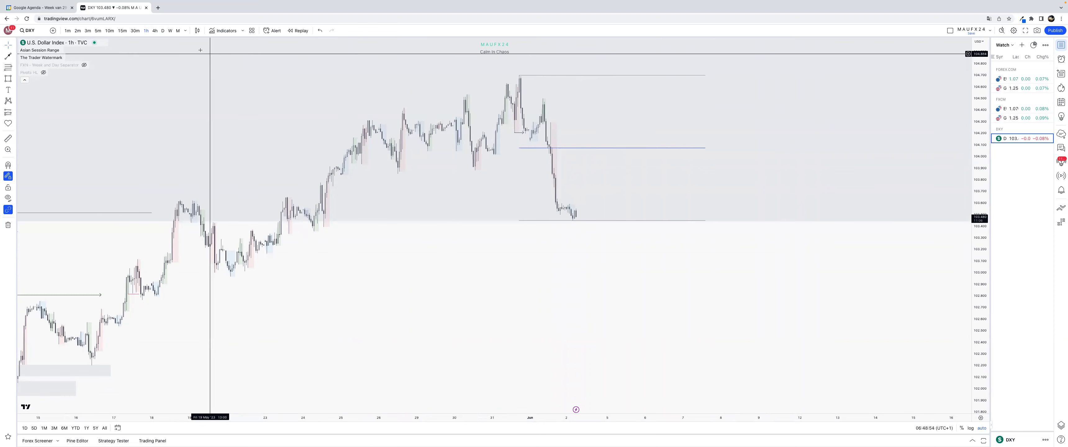
pyautogui.click(153, 31)
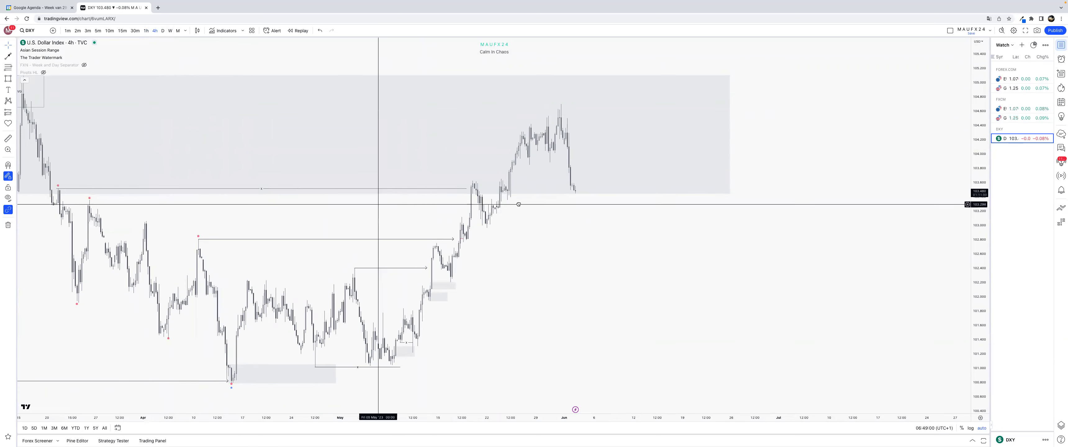
pyautogui.moveTo(519, 205); pyautogui.dragTo(572, 206)
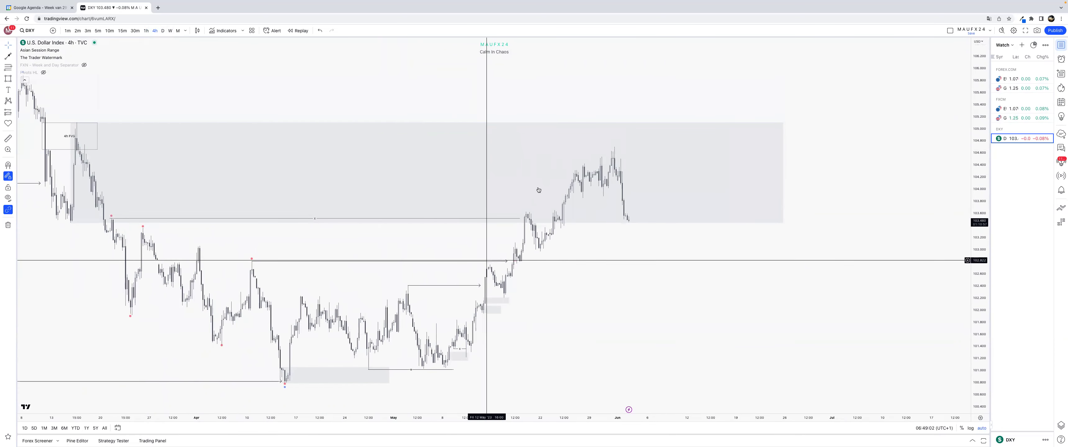
pyautogui.click(164, 31)
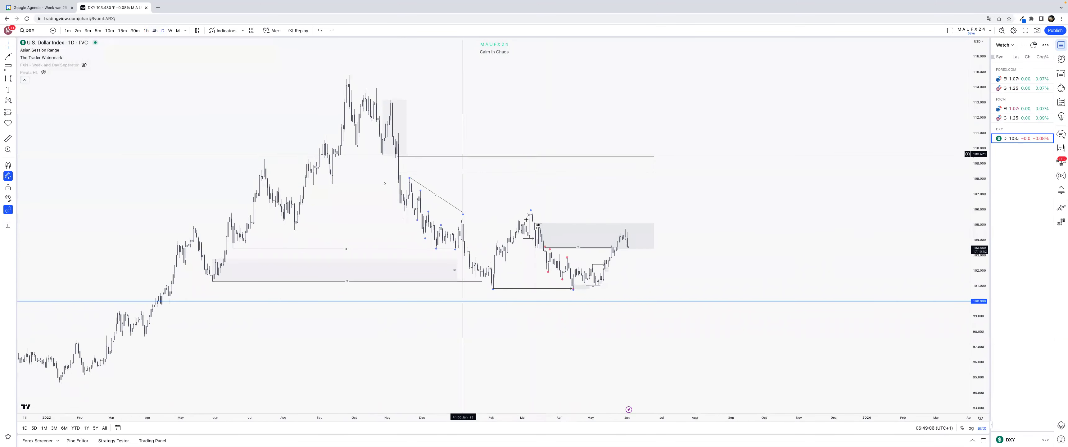
# Draw a short horizontal trend line between the two 31 May highs on the DXY 1h chart
pyautogui.click(147, 30)
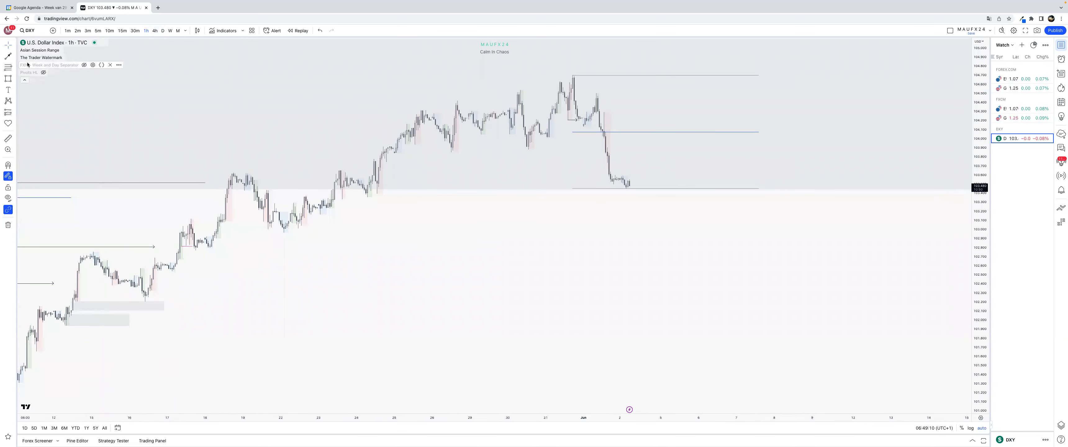
pyautogui.click(15, 57)
pyautogui.click(37, 57)
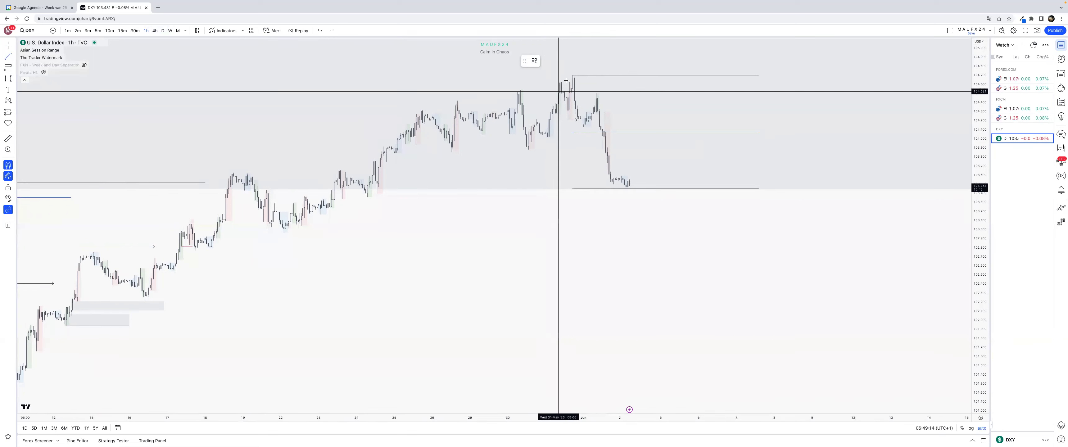
pyautogui.press('super')
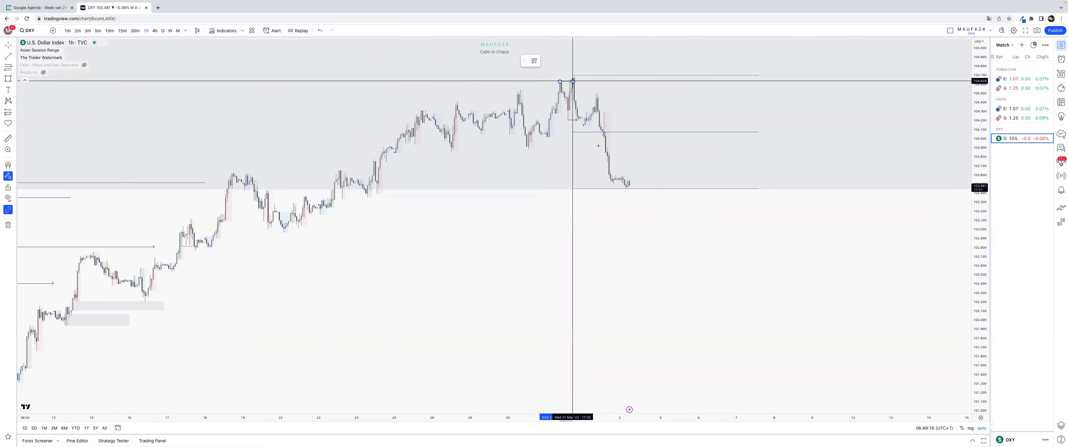
pyautogui.click(572, 81)
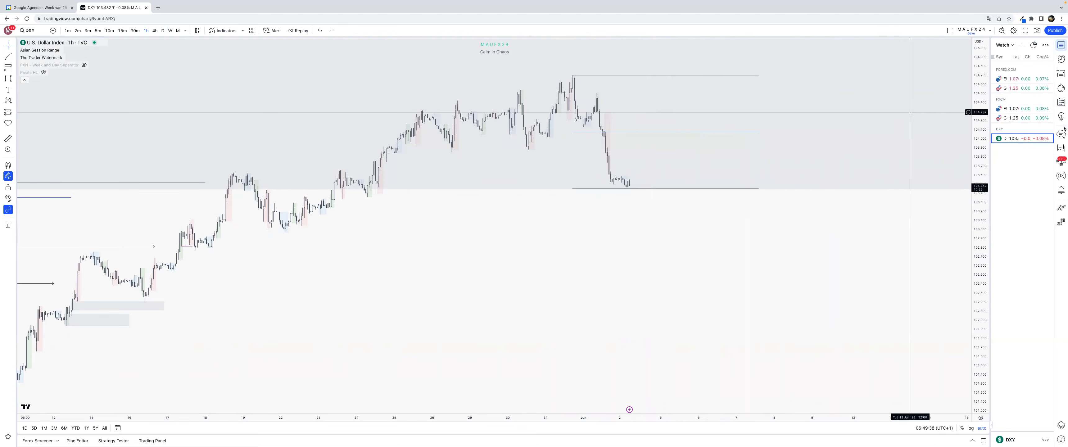
# Switch to the GBPUSD chart and delete the grey box and horizontal lines spanning 24 to 30 May
pyautogui.click(1034, 110)
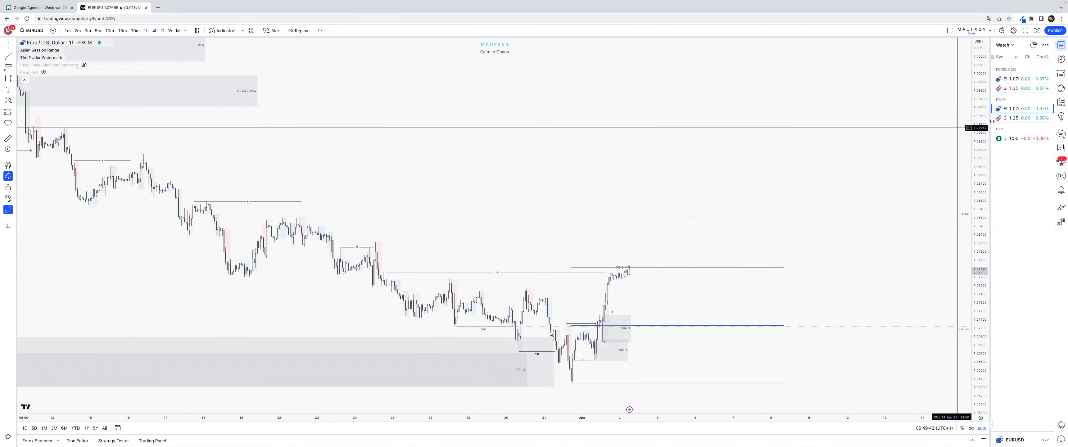
pyautogui.click(1018, 120)
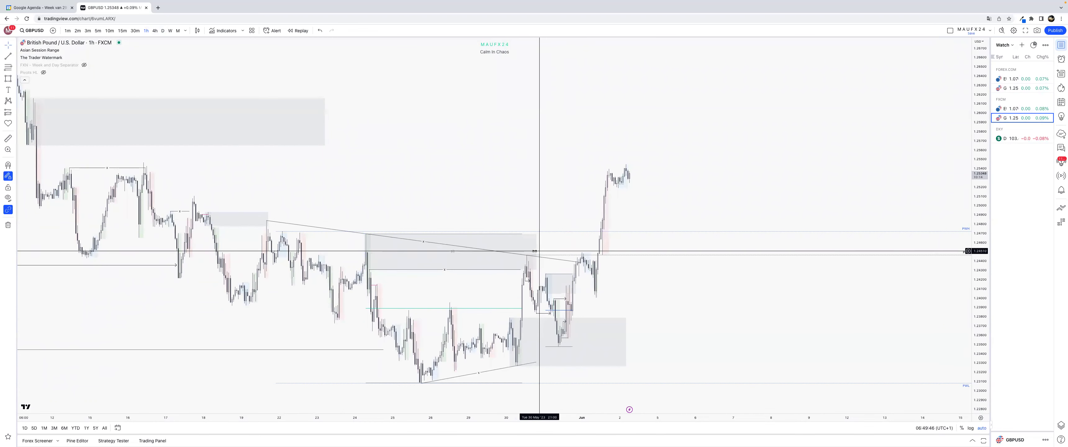
pyautogui.press('Delete')
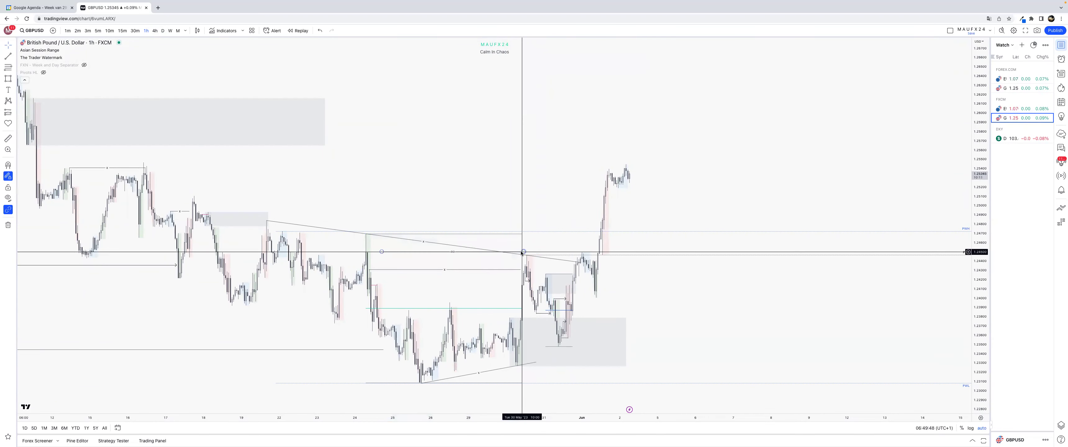
pyautogui.click(523, 252)
pyautogui.moveTo(523, 251); pyautogui.dragTo(494, 271)
pyautogui.write(']')
pyautogui.press('Escape')
pyautogui.press('Delete')
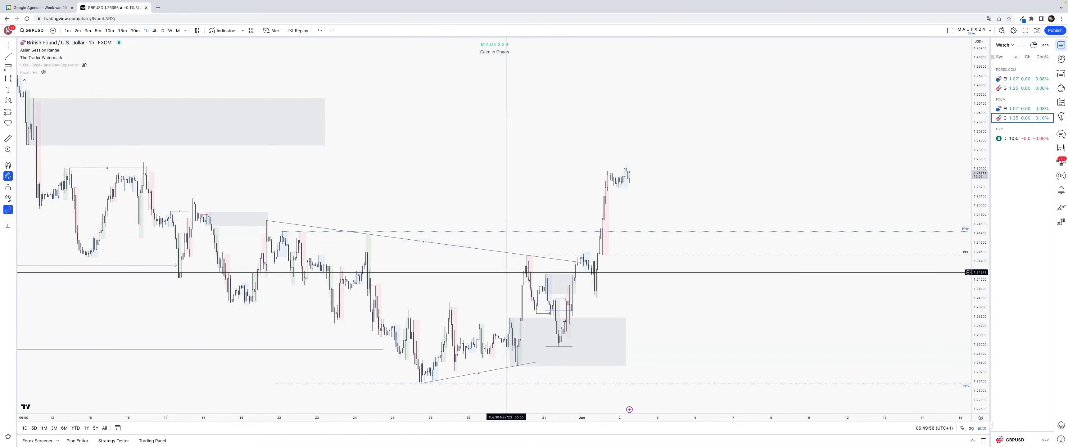
# Delete the smaller grey boxes and short structure lines around 30–31 May, 24 May and 17–19 May
pyautogui.moveTo(507, 272)
pyautogui.mouseDown()
pyautogui.moveTo(592, 311)
pyautogui.moveTo(609, 363)
pyautogui.mouseUp()
pyautogui.press('Delete')
pyautogui.moveTo(542, 307); pyautogui.dragTo(588, 350)
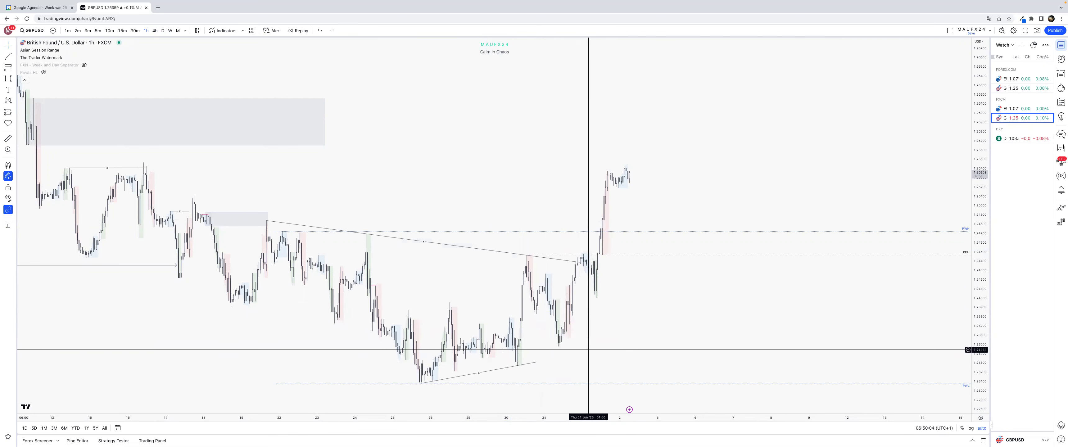
pyautogui.moveTo(355, 265); pyautogui.dragTo(407, 306)
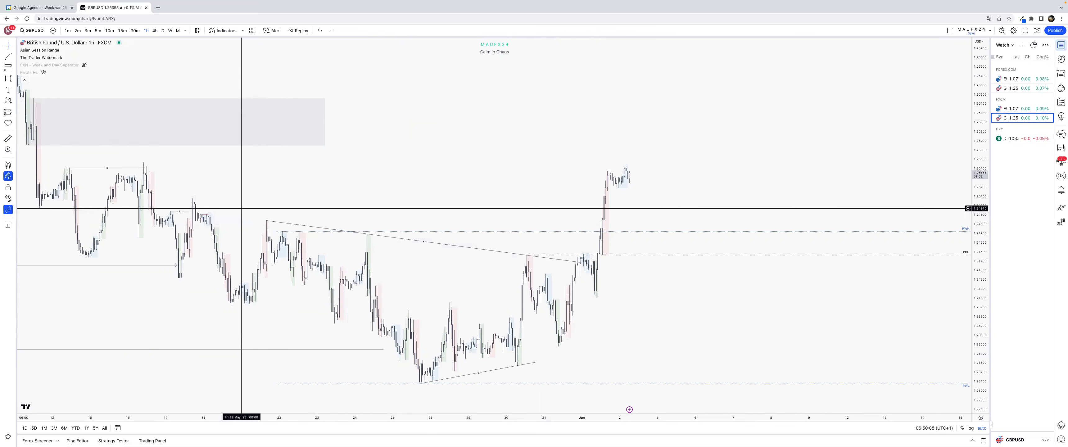
pyautogui.moveTo(171, 197); pyautogui.dragTo(228, 252)
pyautogui.press('Delete')
# Extend the upper grey zone to 5 June and move the line beneath it to run from the 16 May high to 5 June
pyautogui.moveTo(325, 121); pyautogui.dragTo(667, 121)
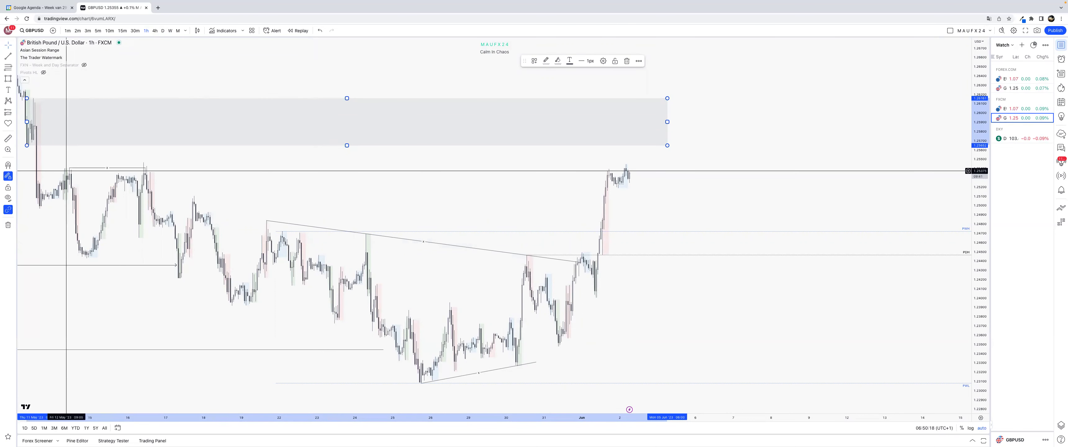
pyautogui.moveTo(69, 168); pyautogui.dragTo(144, 162)
pyautogui.click(145, 167)
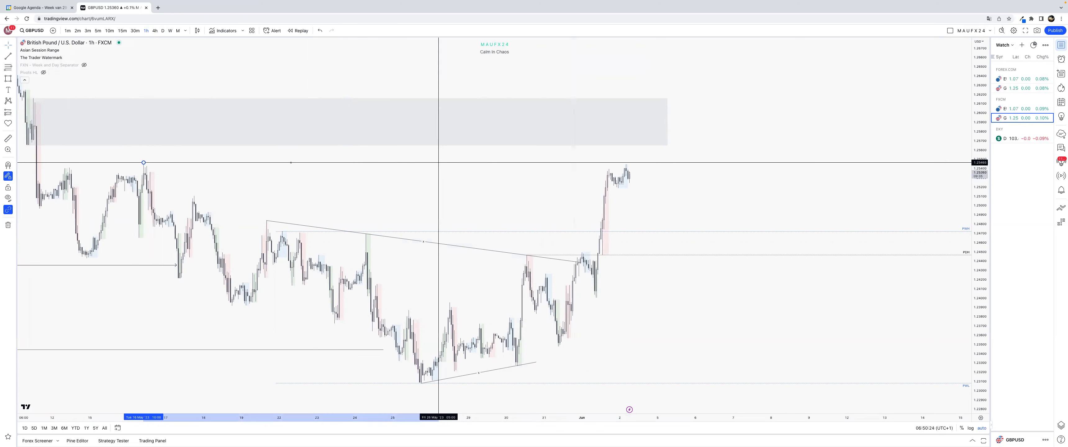
pyautogui.click(694, 162)
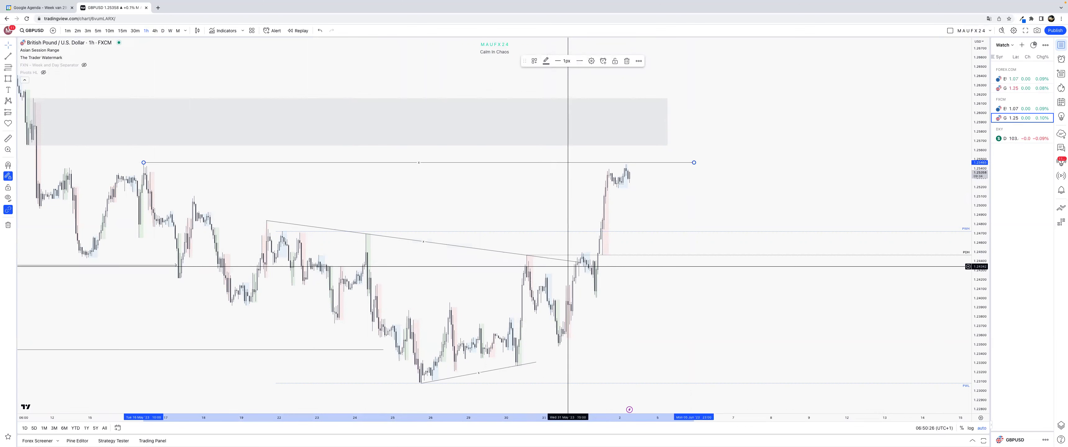
# Level the descending trend line from the 22 May high into a horizontal line ending at the 1 June rally
pyautogui.moveTo(576, 263); pyautogui.dragTo(603, 221)
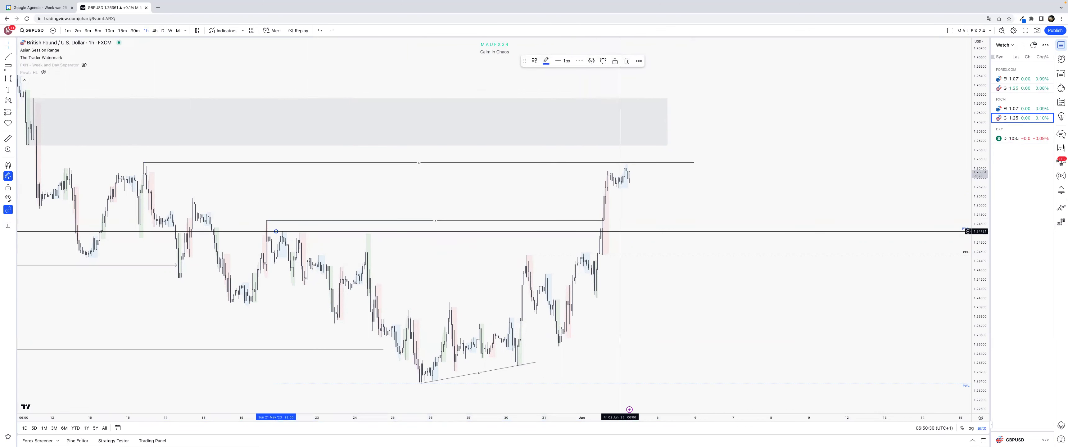
pyautogui.moveTo(818, 417); pyautogui.dragTo(916, 417)
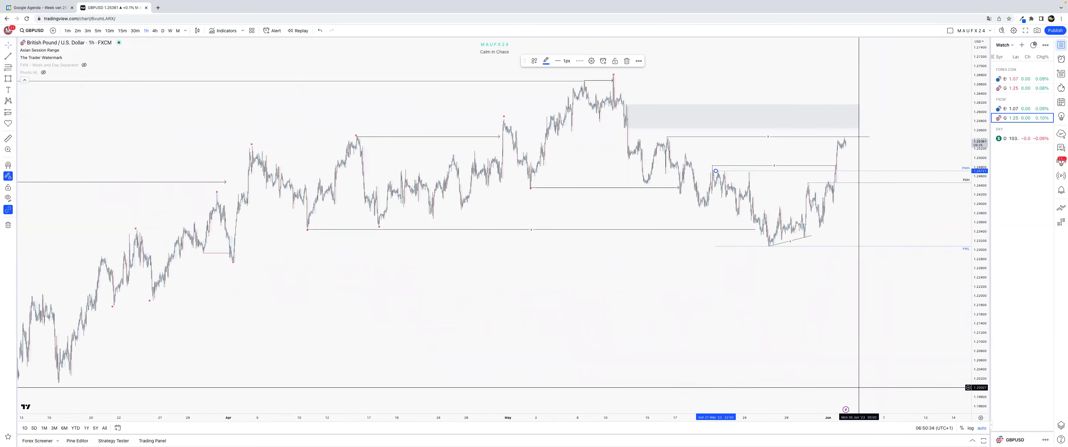
pyautogui.scroll(5, 816, 249)
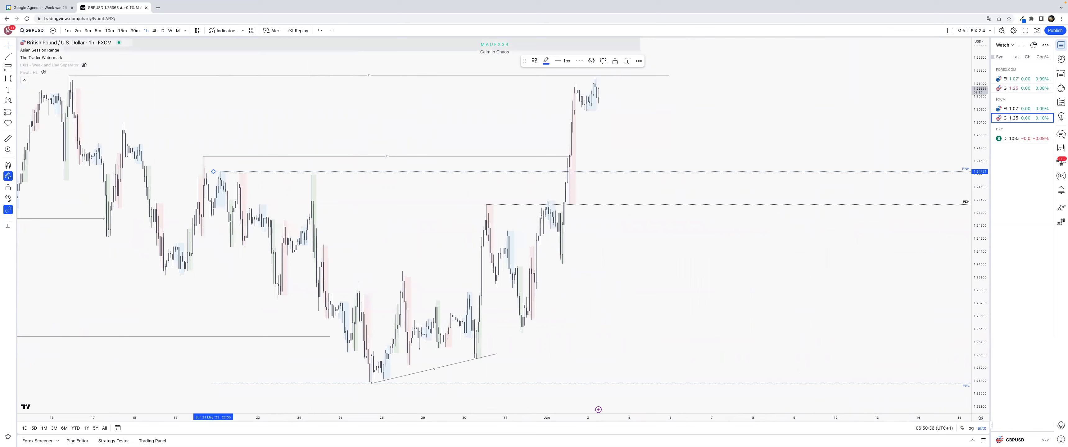
# Draw a short trend line from the 1 June high to 2 June, labelled PDH above its centre
pyautogui.click(8, 57)
pyautogui.keyDown('super'); pyautogui.click(576, 84); pyautogui.keyUp('super')
pyautogui.click(600, 83)
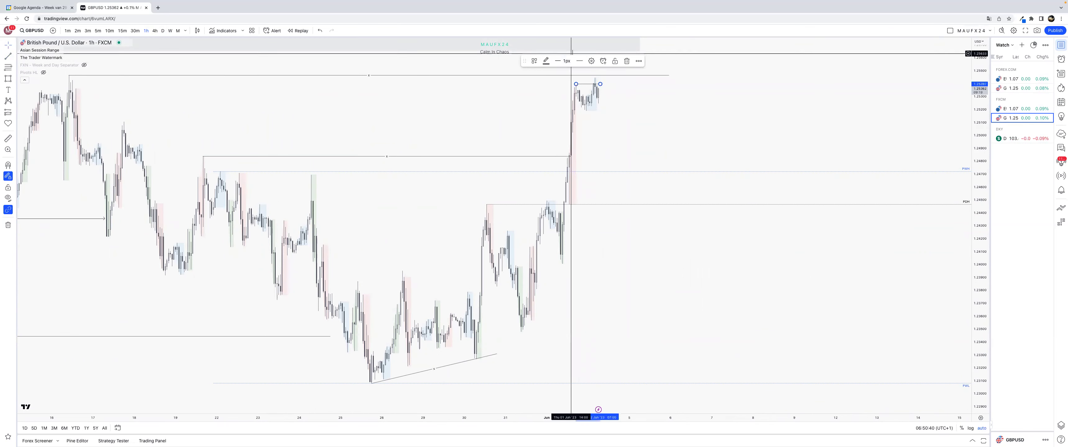
pyautogui.click(591, 61)
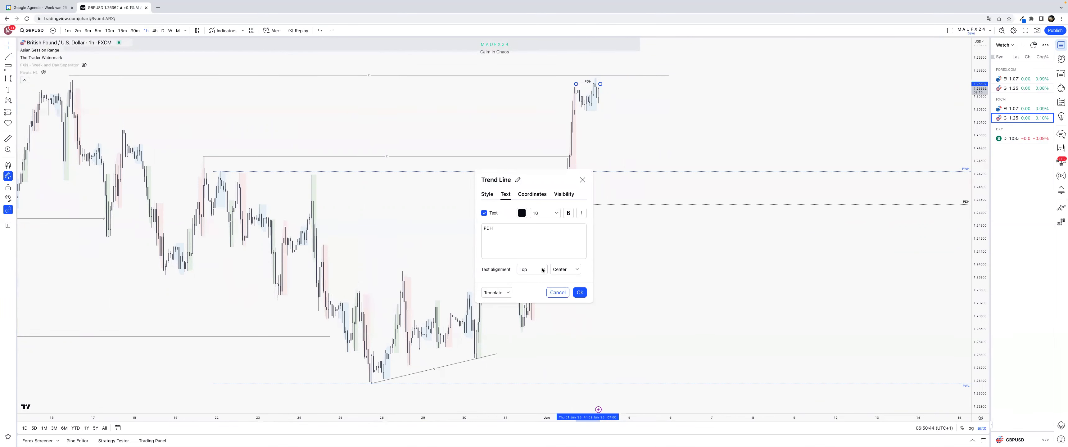
pyautogui.click(582, 295)
pyautogui.rightClick(619, 169)
pyautogui.click(597, 84)
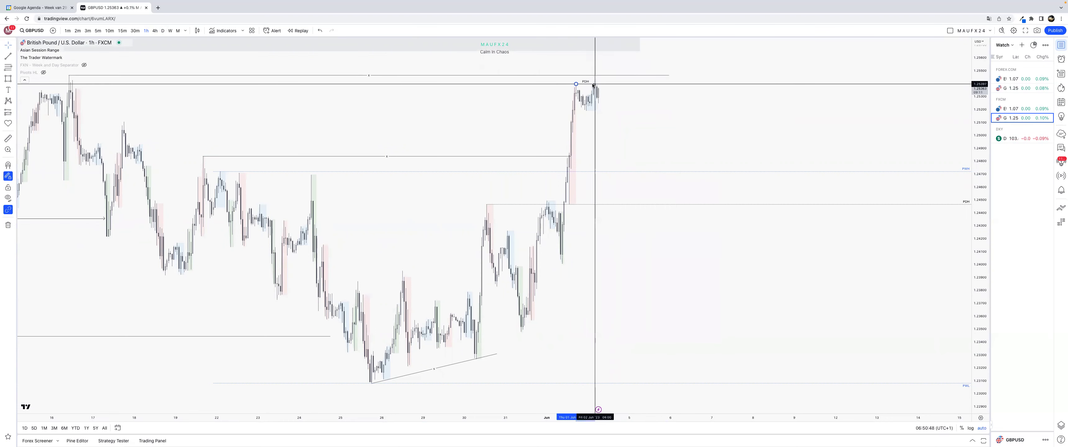
pyautogui.click(620, 87)
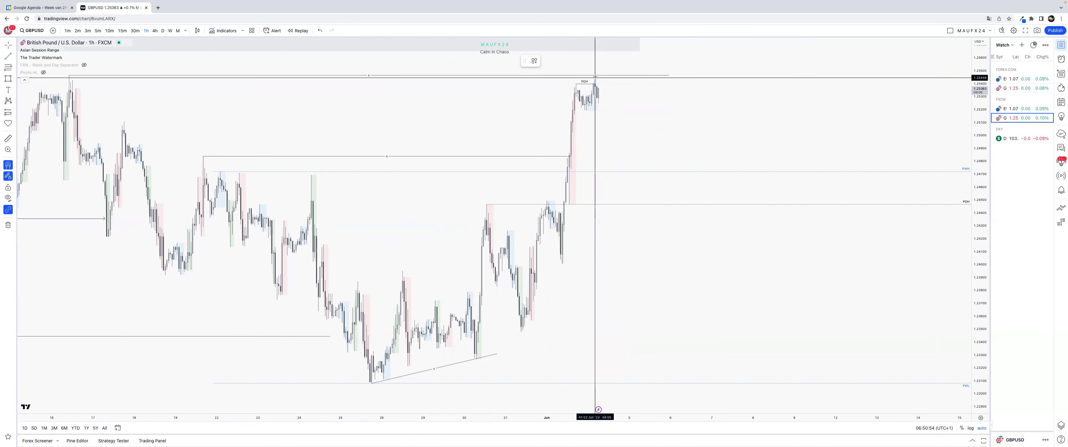
# Draw a short line from the 2 June high with the AH template, and shorten the 16 May structure line on the 4h timeframe
pyautogui.click(615, 77)
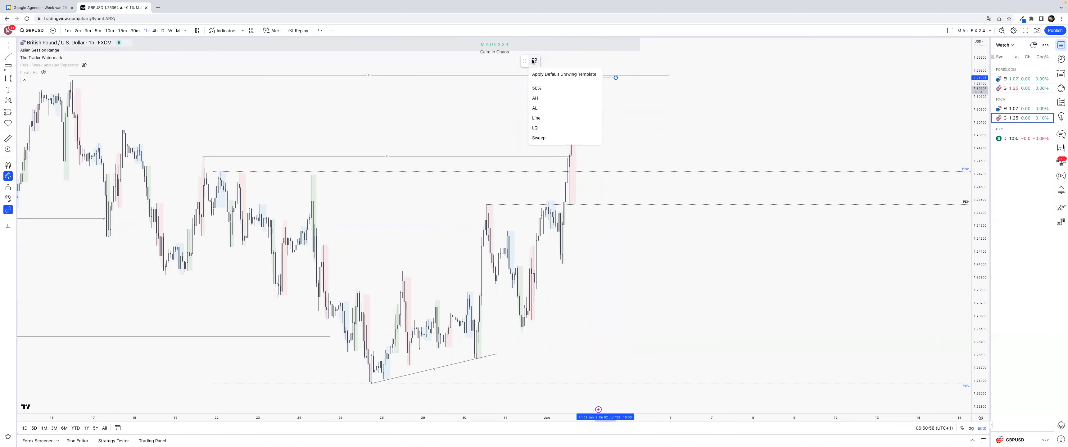
pyautogui.click(546, 101)
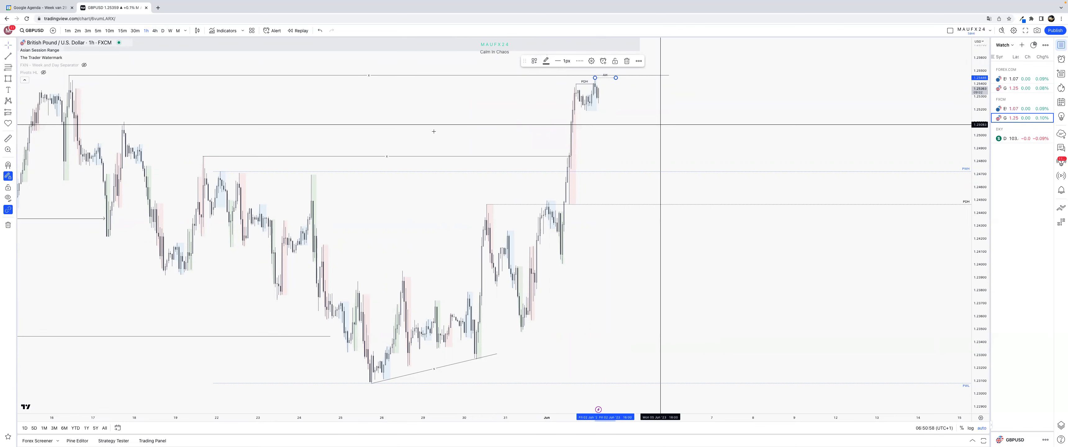
pyautogui.click(155, 31)
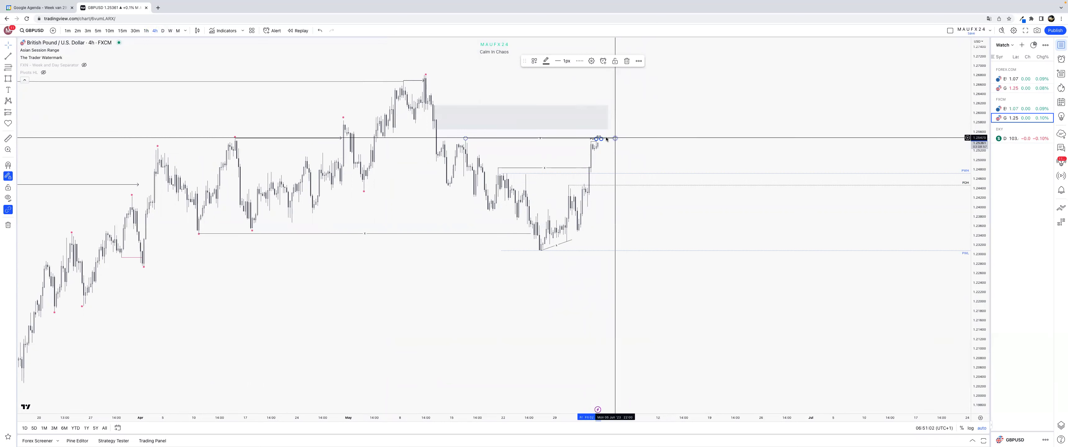
pyautogui.click(607, 150)
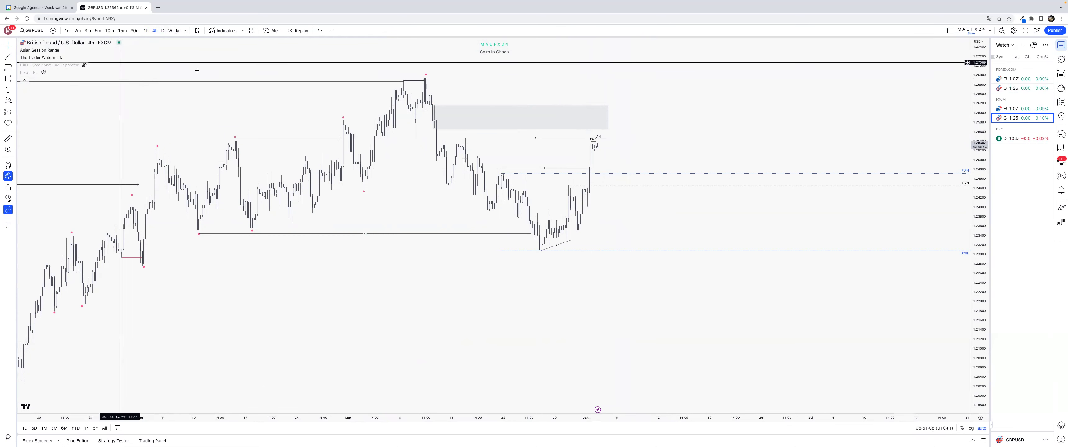
# Place a copy of the early May swing-low marker on the late May low
pyautogui.moveTo(25, 59)
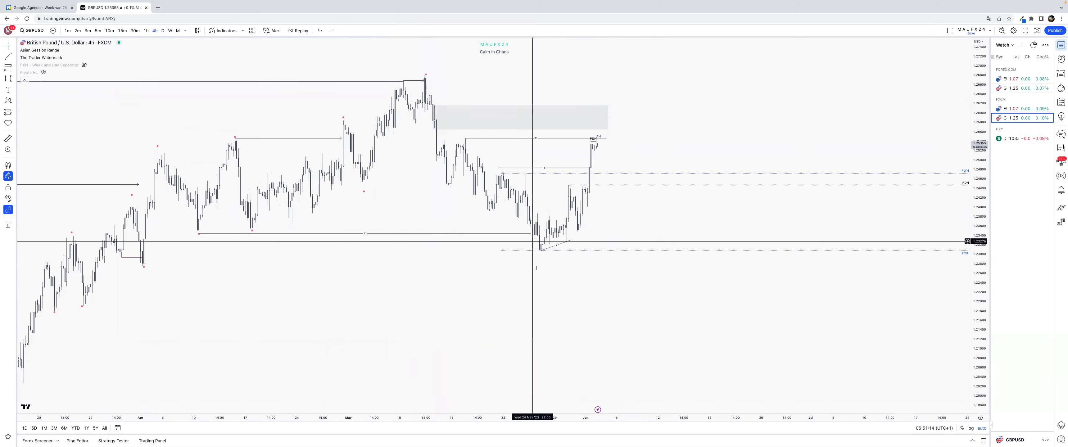
pyautogui.scroll(-3, 554, 403)
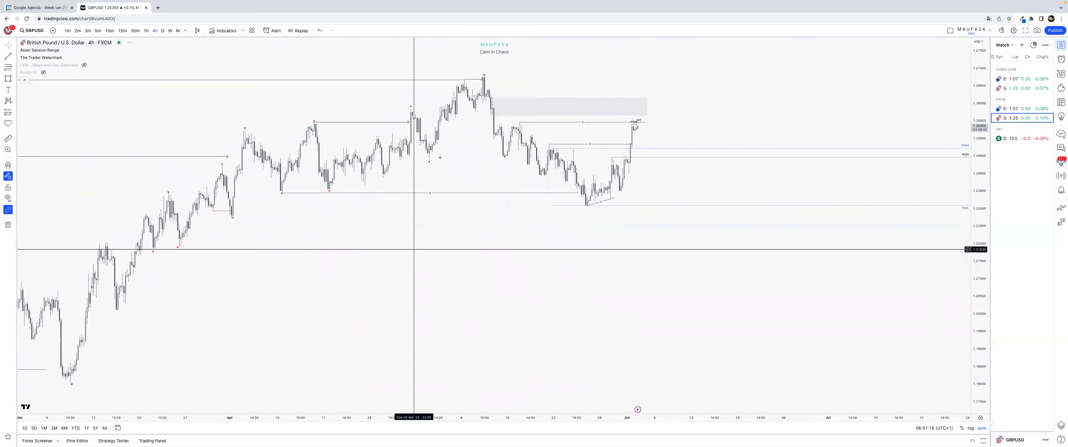
pyautogui.moveTo(429, 161)
pyautogui.mouseDown()
pyautogui.moveTo(626, 210)
pyautogui.moveTo(590, 206)
pyautogui.mouseUp()
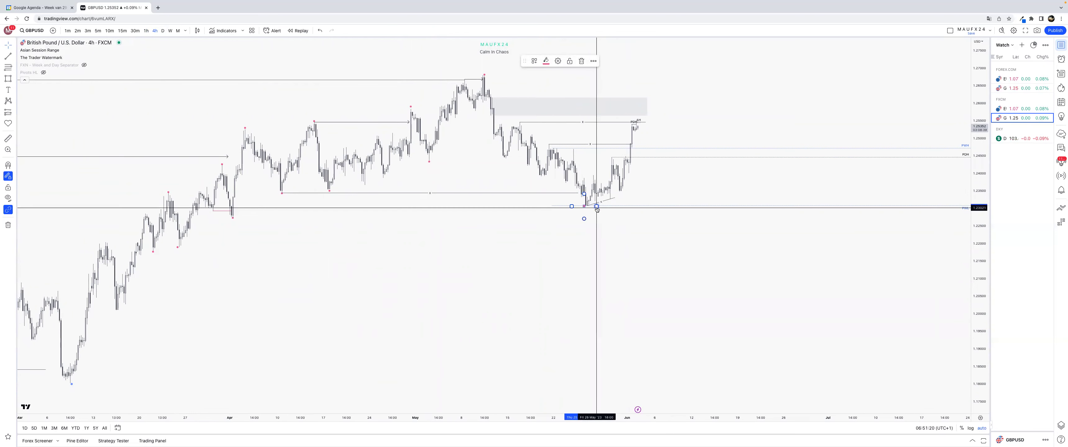
pyautogui.press('Delete')
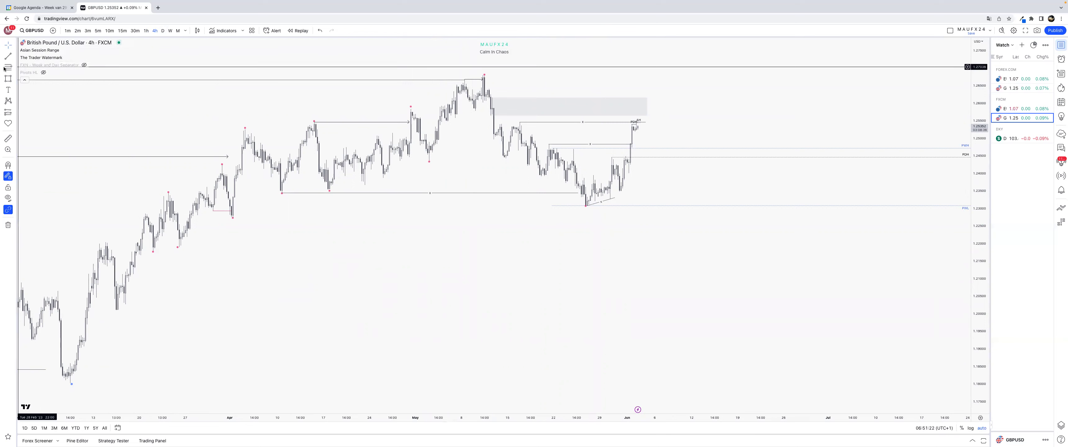
pyautogui.click(8, 67)
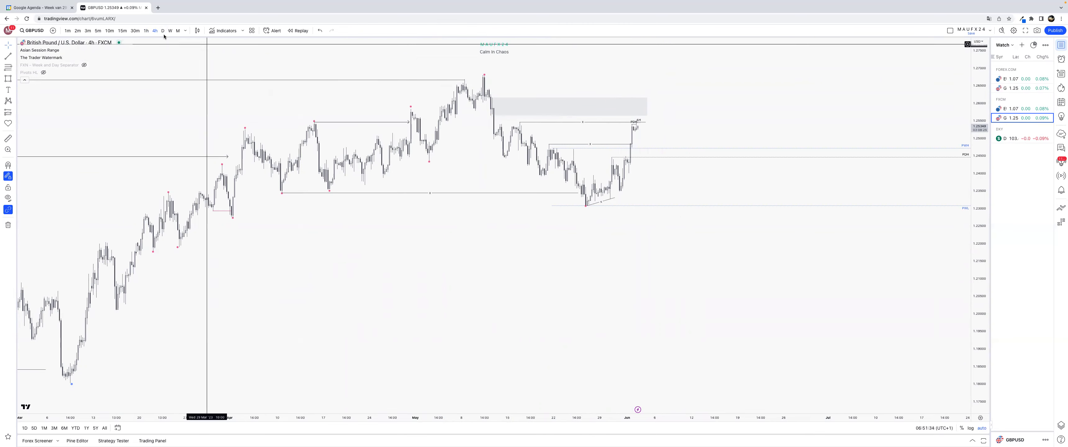
# Review GBPUSD price against the upper grey zone on the 1h timeframe and return to the EURUSD chart
pyautogui.click(147, 30)
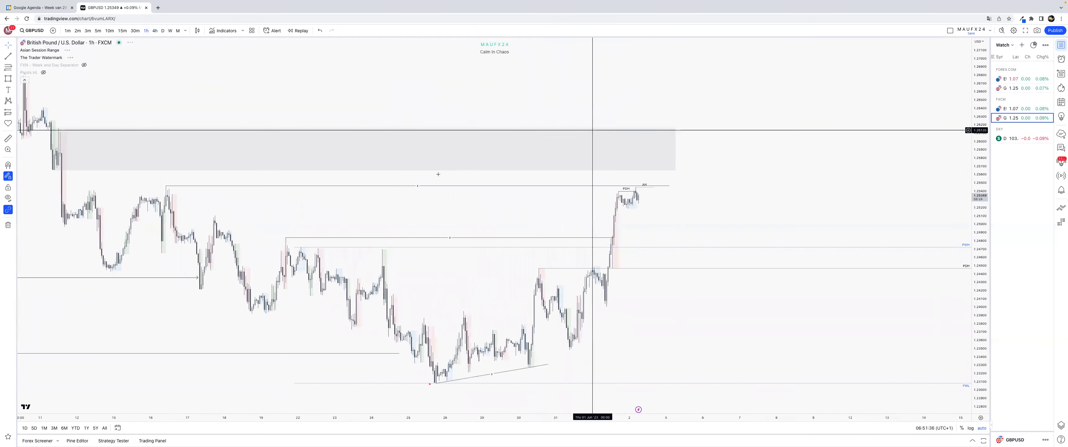
pyautogui.click(676, 148)
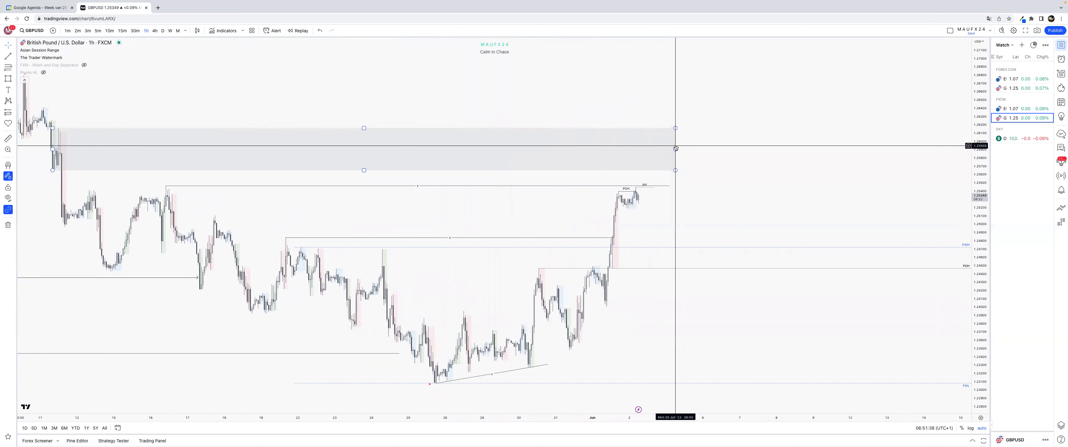
pyautogui.click(660, 176)
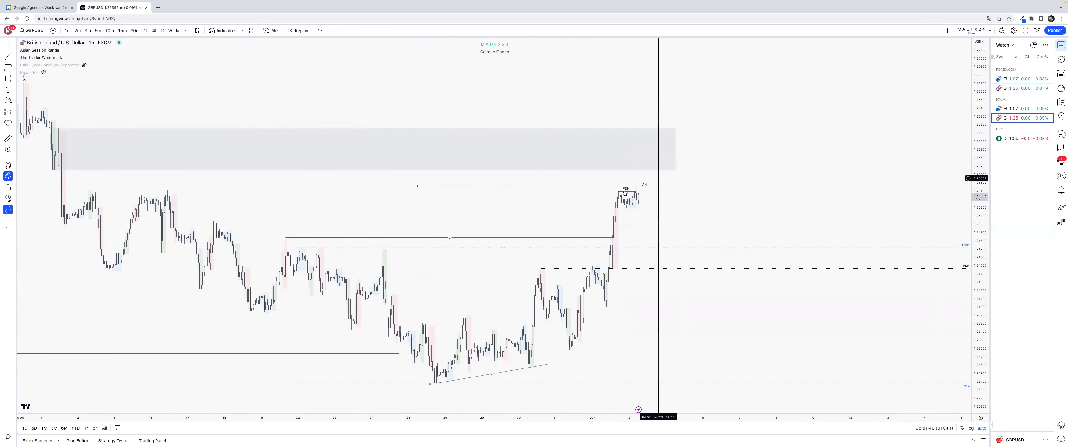
pyautogui.click(614, 186)
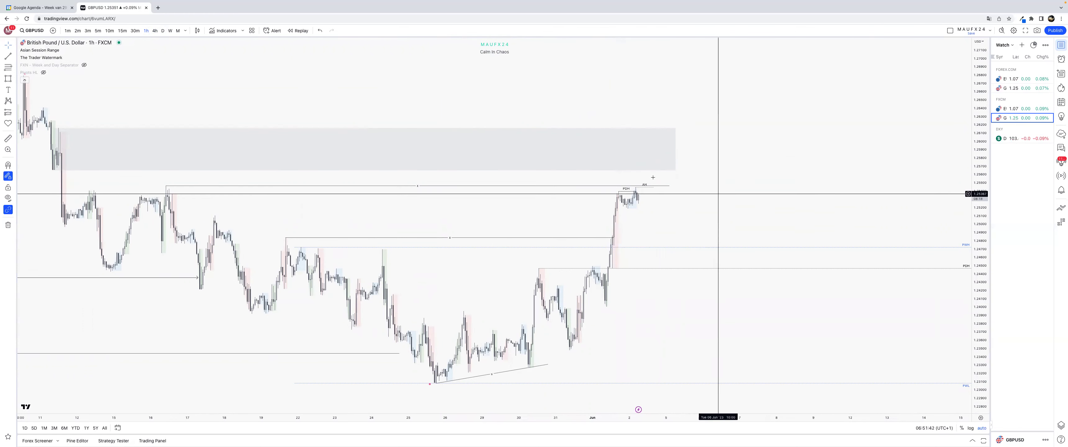
pyautogui.click(672, 176)
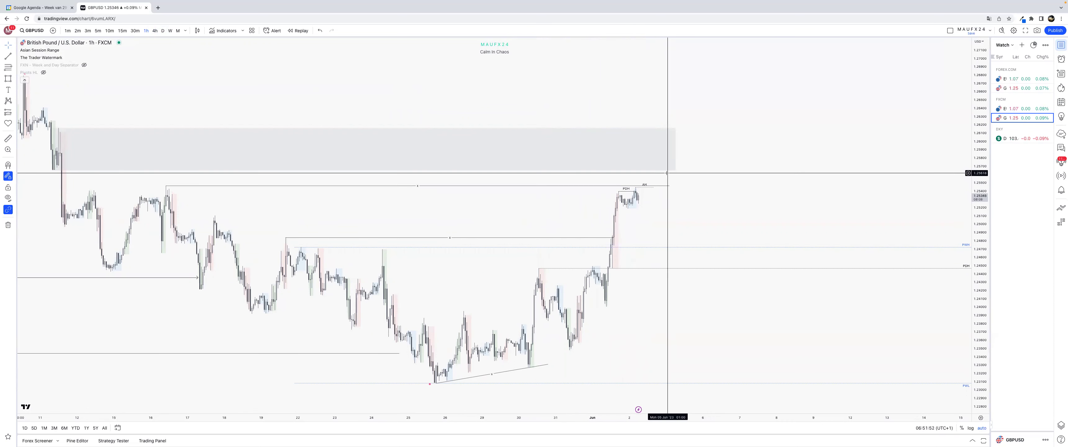
pyautogui.click(1012, 109)
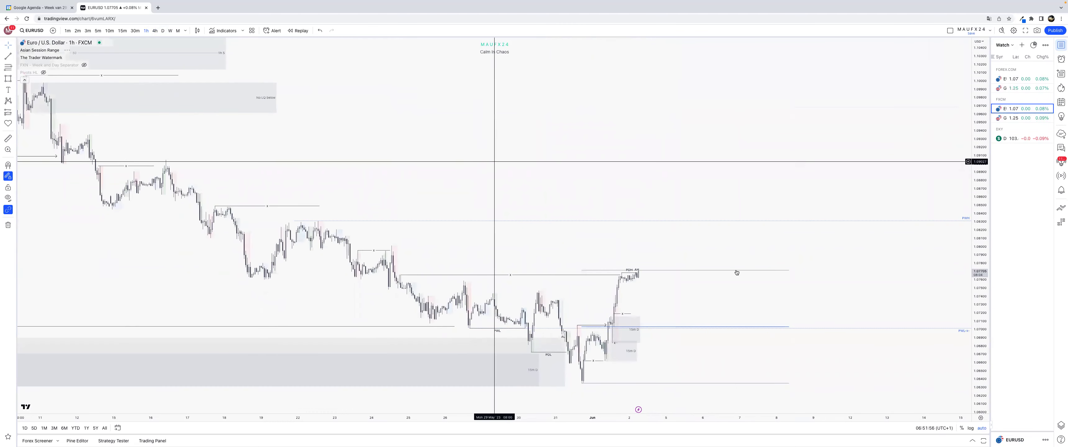
# Delete the Fib retracements covering the early June move from the EURUSD and DXY 1h charts
pyautogui.click(789, 271)
pyautogui.press('Delete')
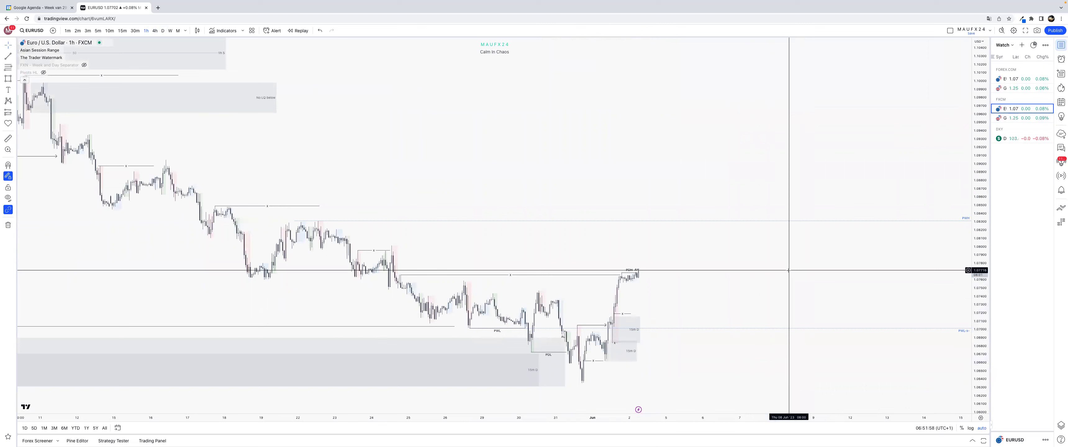
pyautogui.click(1029, 140)
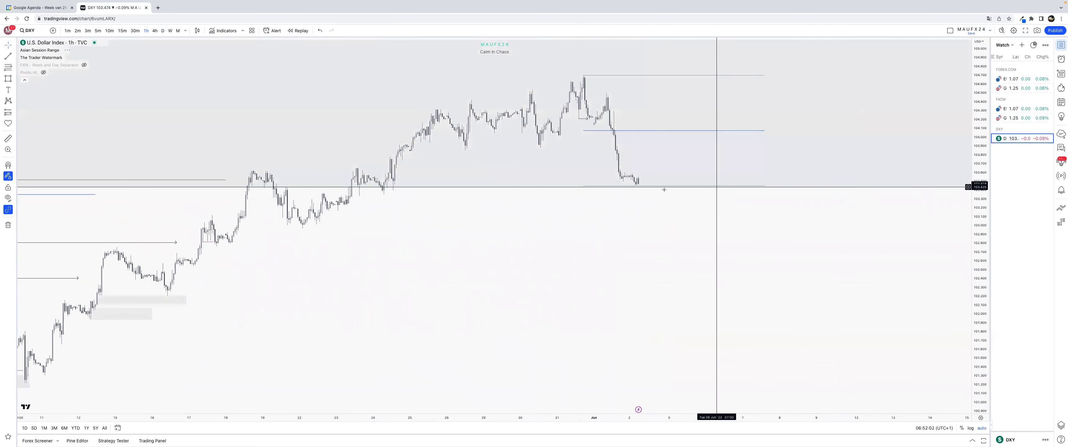
pyautogui.click(657, 189)
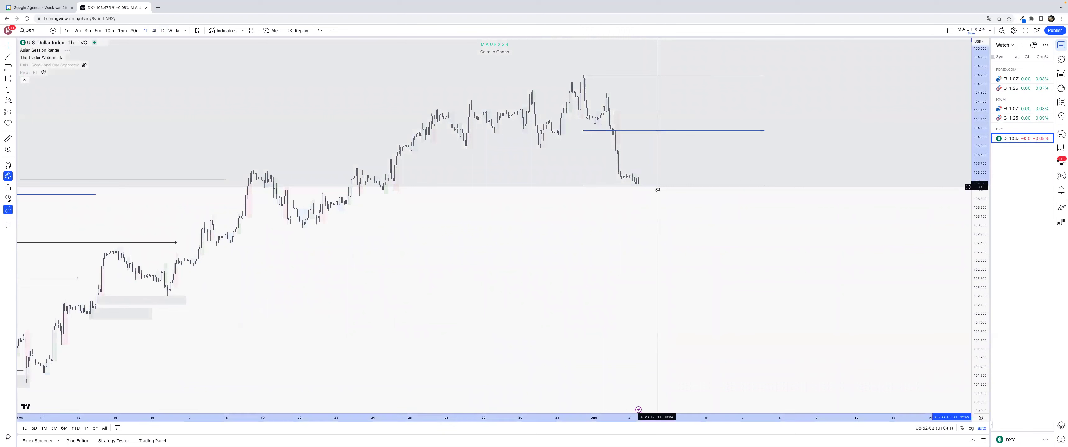
pyautogui.click(765, 186)
pyautogui.press('Delete')
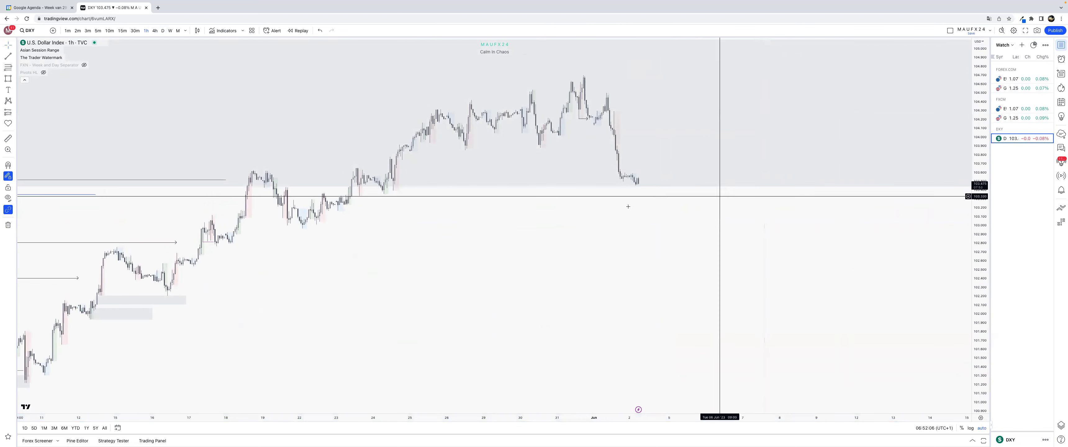
# Examine recent price action on DXY, EURUSD and GBPUSD on the 5m timeframe, and GBPUSD on 15m and 4h
pyautogui.click(95, 32)
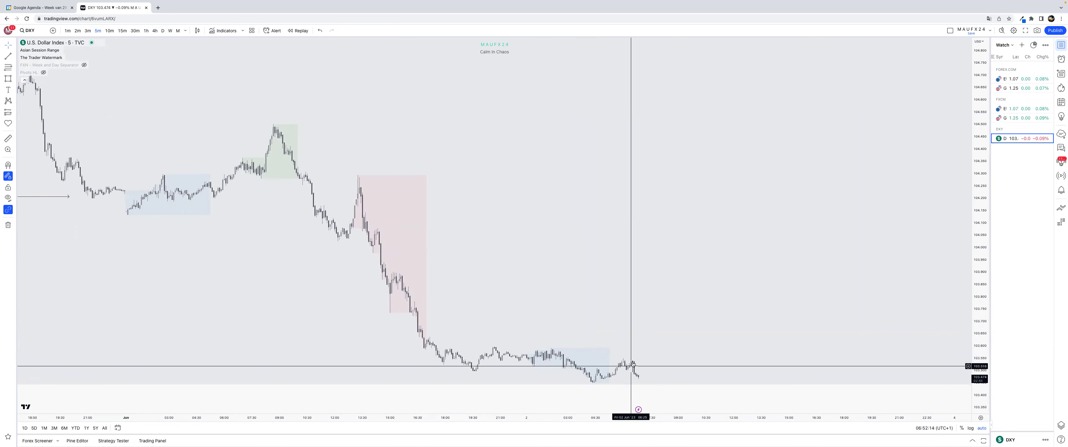
pyautogui.moveTo(604, 416); pyautogui.dragTo(722, 416)
pyautogui.moveTo(979, 298); pyautogui.dragTo(979, 252)
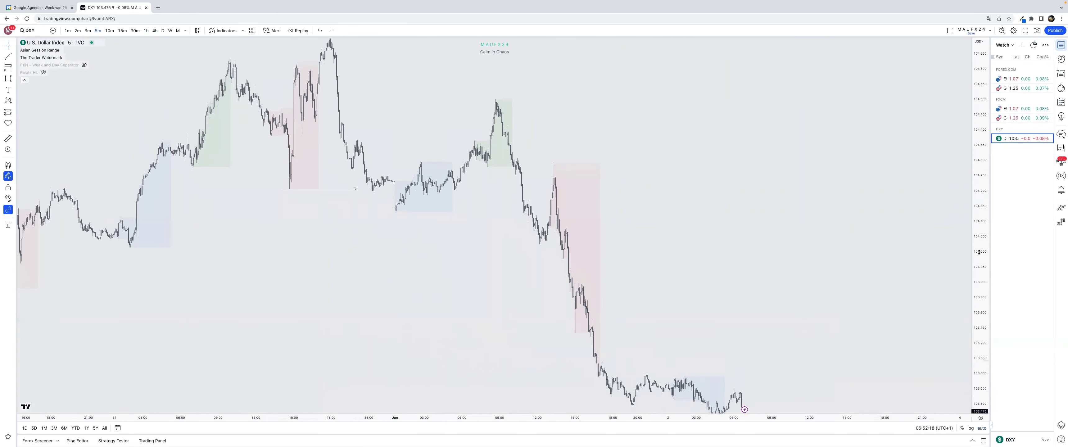
pyautogui.click(1017, 109)
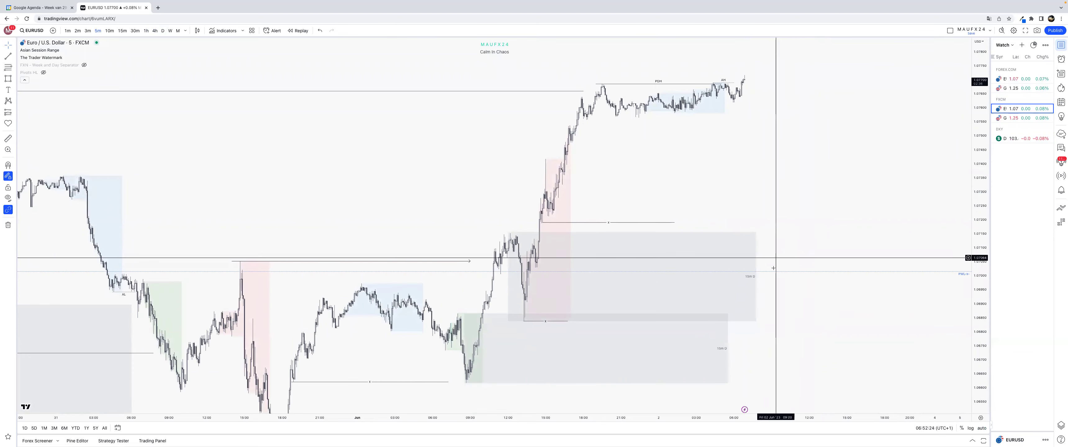
pyautogui.click(1038, 119)
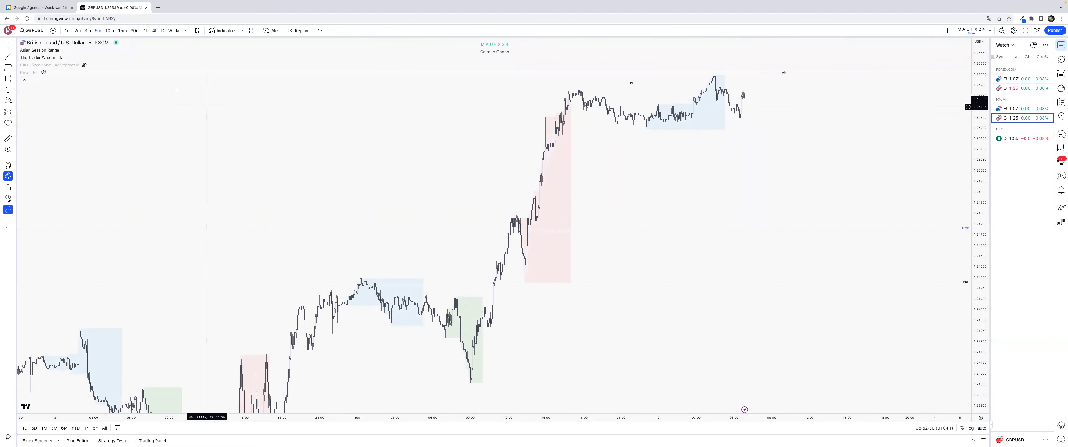
pyautogui.click(123, 31)
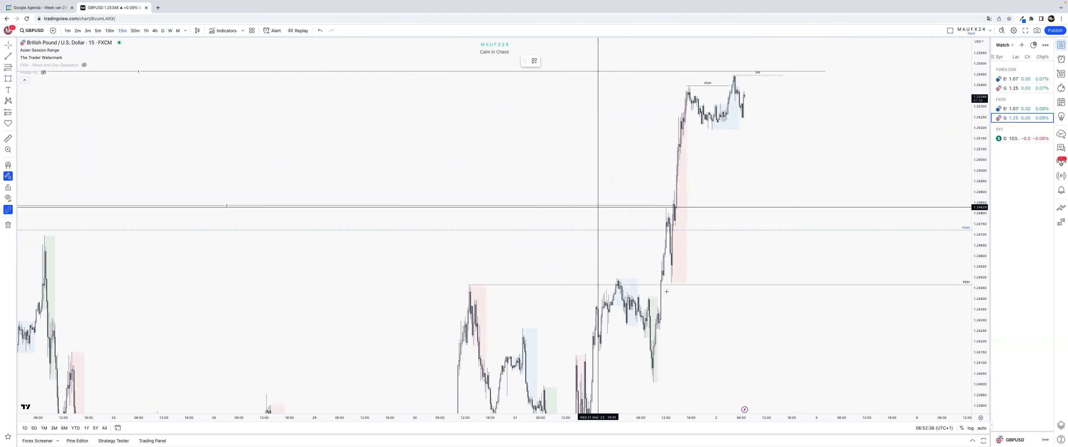
pyautogui.click(155, 30)
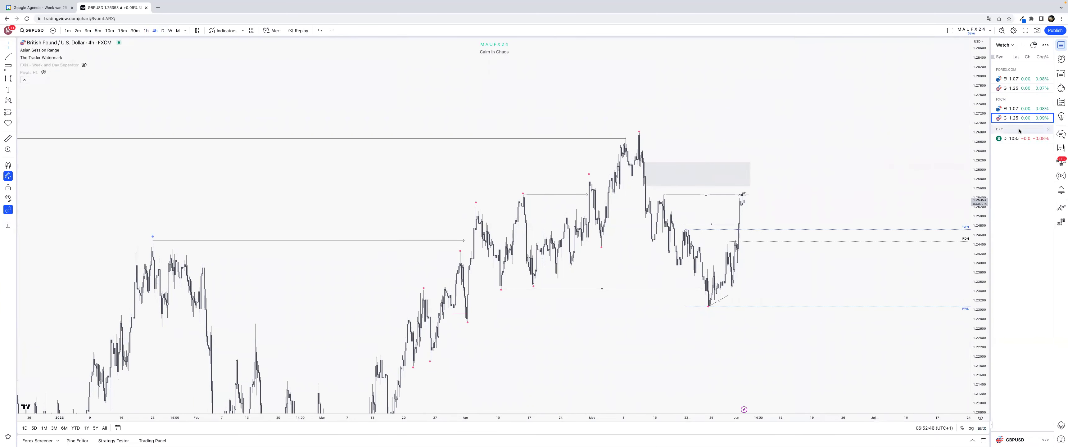
# Draw a short horizontal arrow from the 30 May low to the 1 June break on the DXY 4h chart
pyautogui.click(1022, 140)
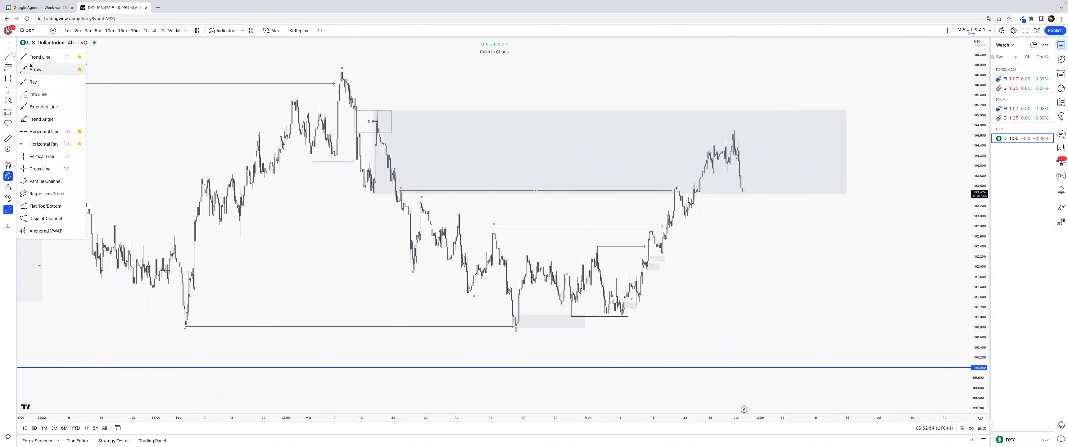
pyautogui.click(30, 65)
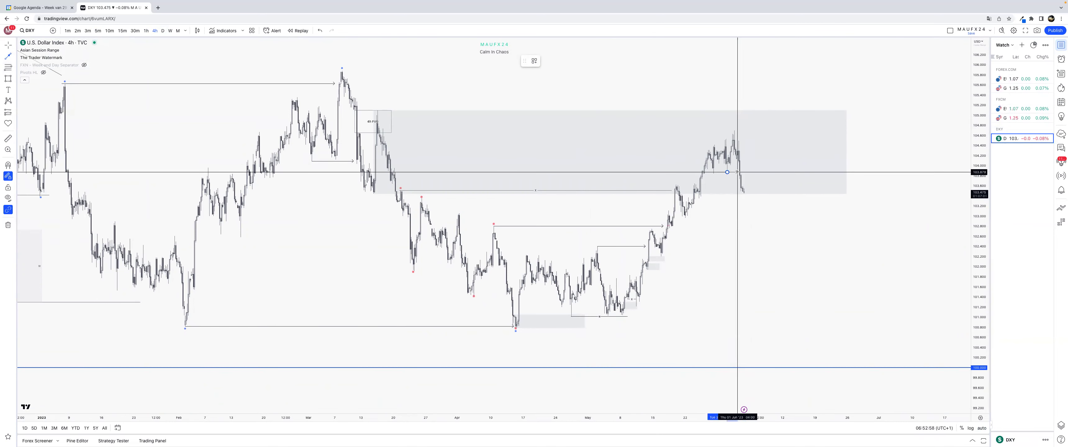
pyautogui.click(775, 172)
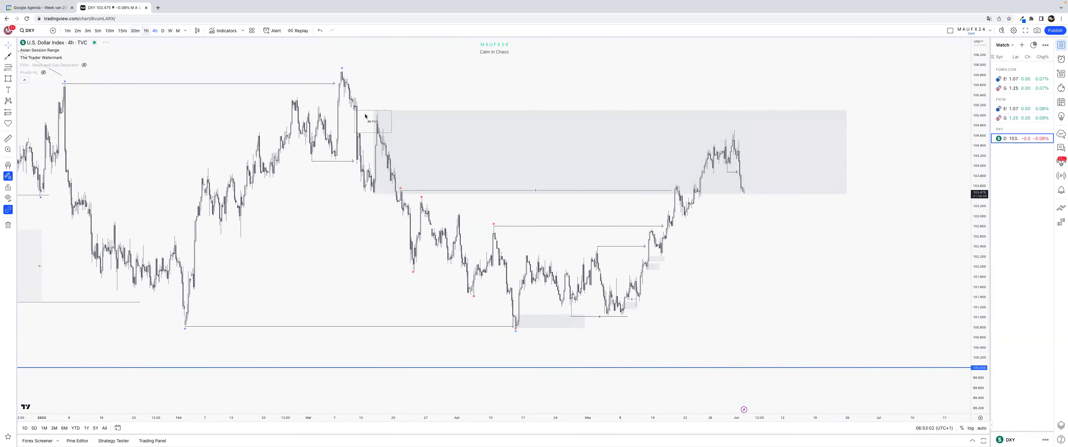
# Check the DXY 1h chart and review GBPUSD structure on the 1h, daily and 4h timeframes
pyautogui.click(145, 31)
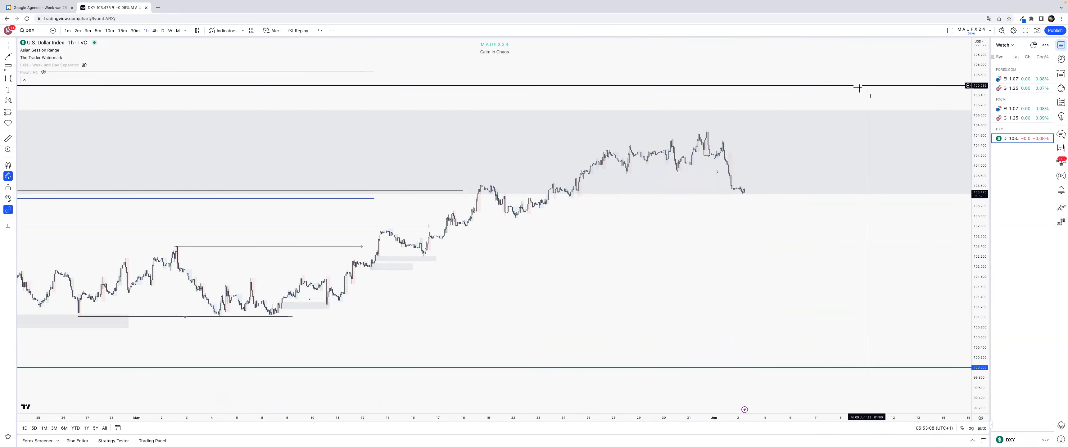
pyautogui.click(1016, 117)
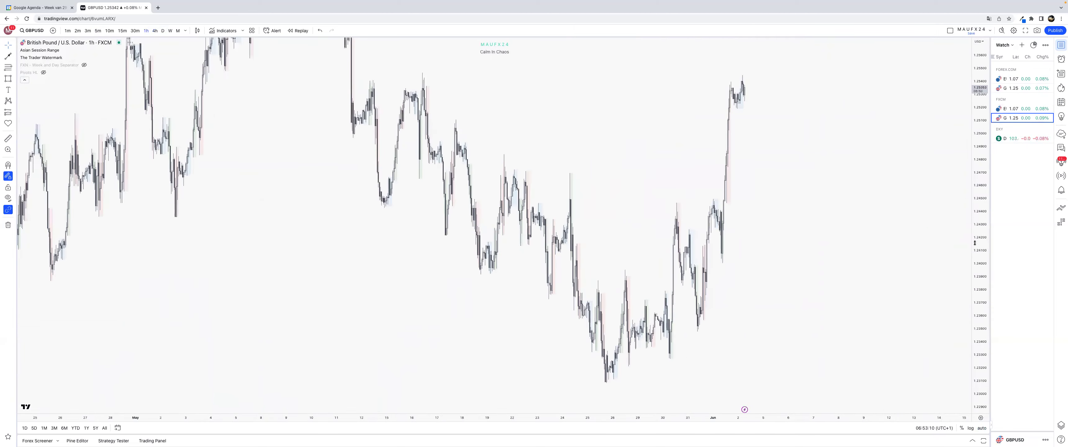
pyautogui.click(163, 31)
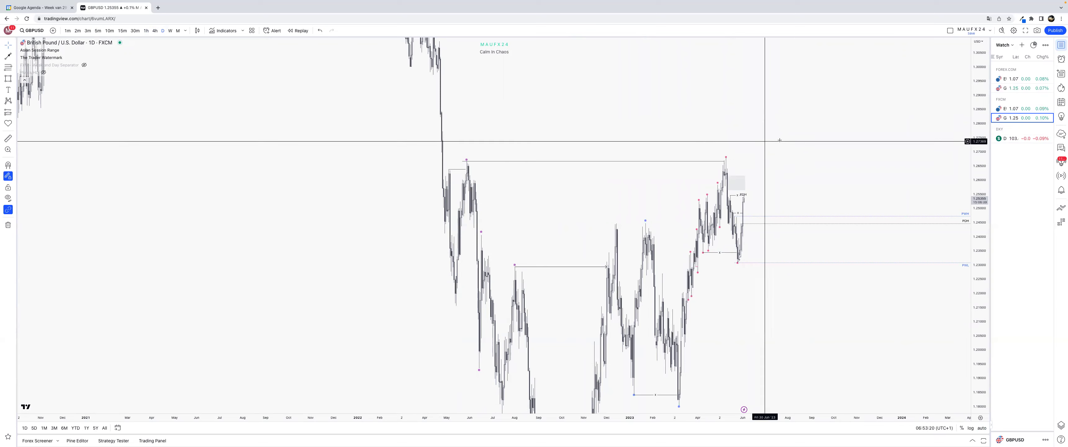
pyautogui.moveTo(976, 136); pyautogui.dragTo(976, 174)
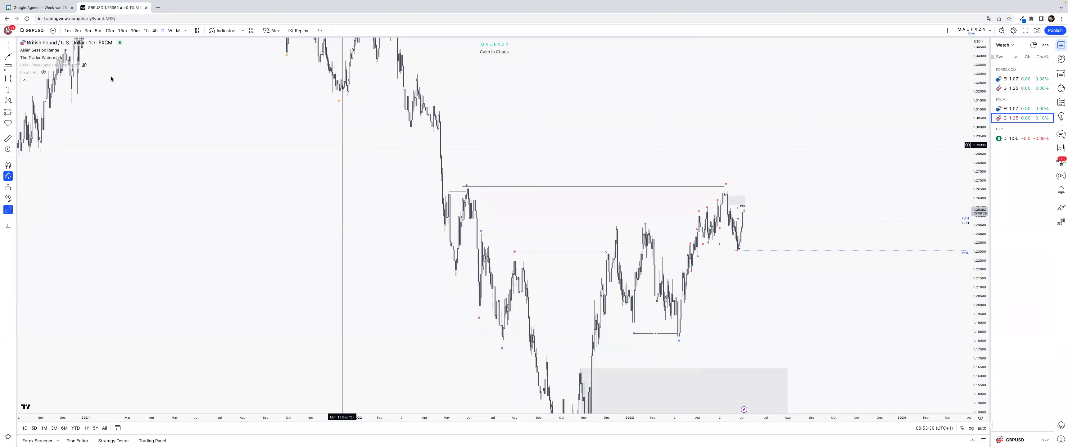
pyautogui.click(152, 32)
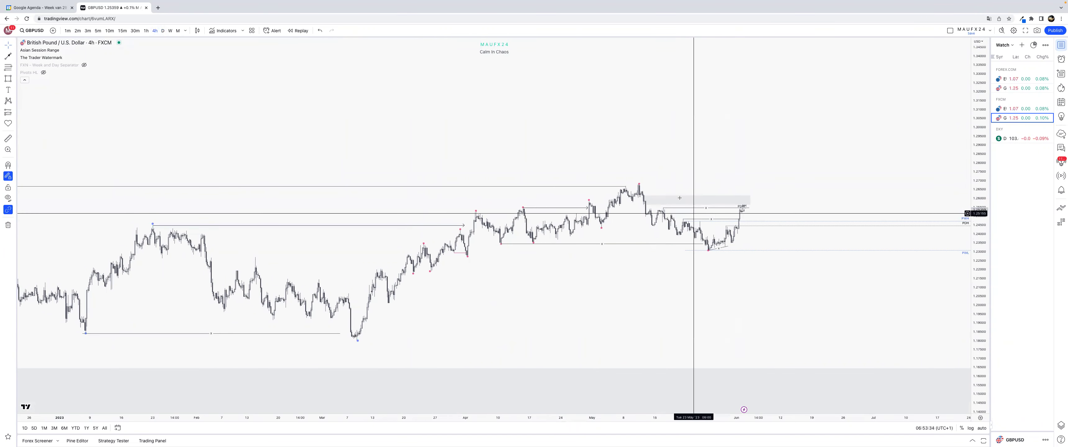
# Compare DXY at its large grey zone with EURUSD and GBPUSD on the 4h timeframe, and examine DXY on the daily
pyautogui.click(1017, 141)
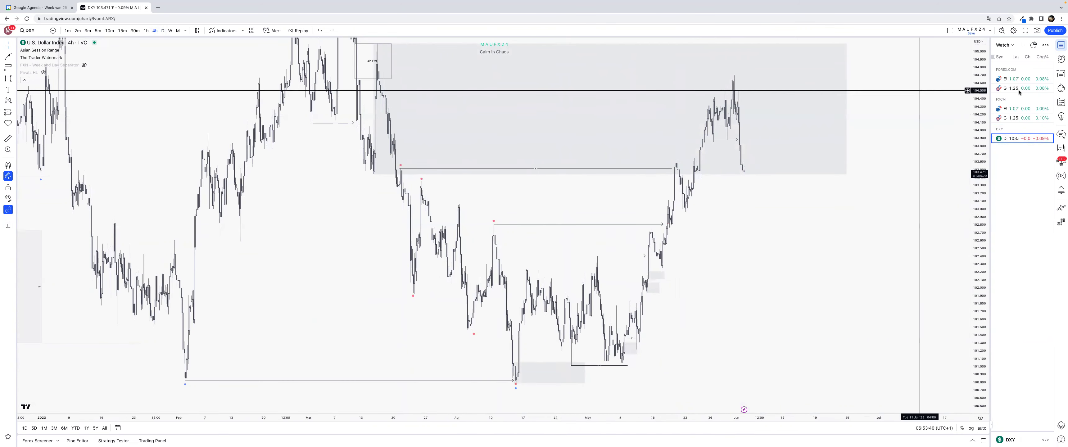
pyautogui.click(1015, 110)
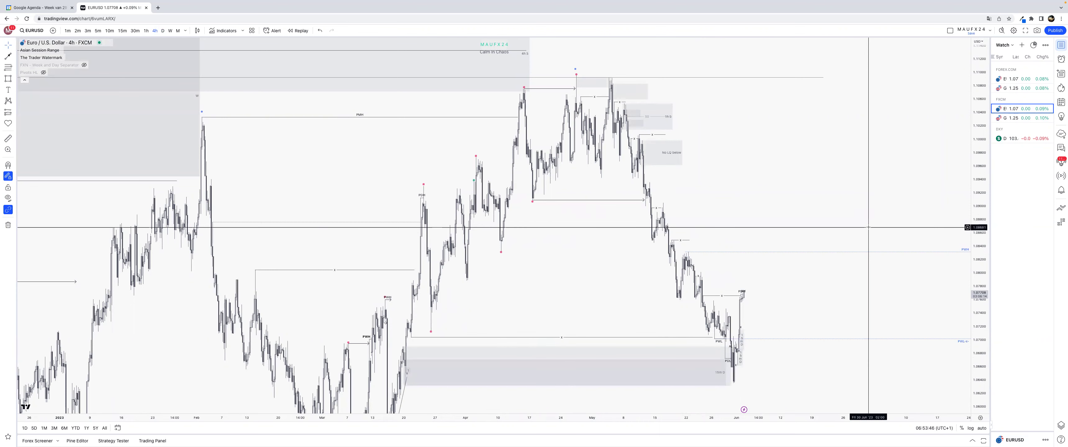
pyautogui.moveTo(973, 286); pyautogui.dragTo(973, 300)
pyautogui.click(1025, 140)
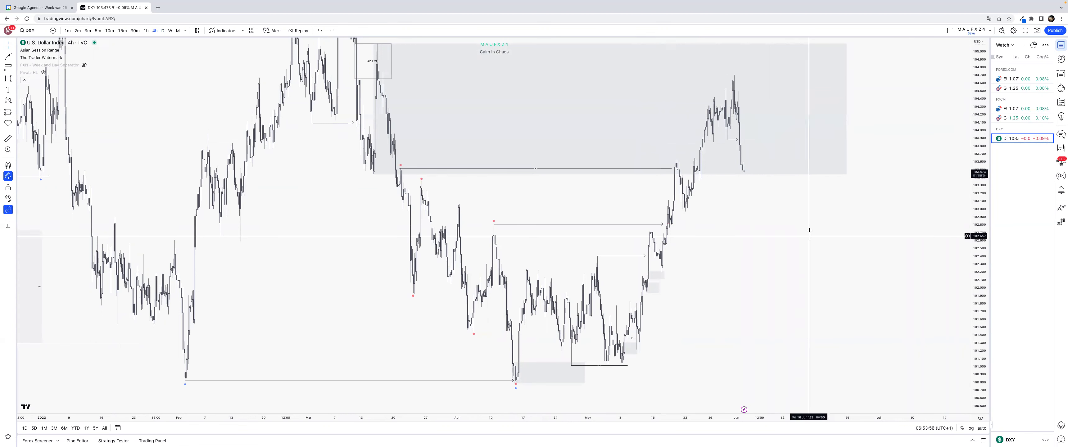
pyautogui.click(1024, 119)
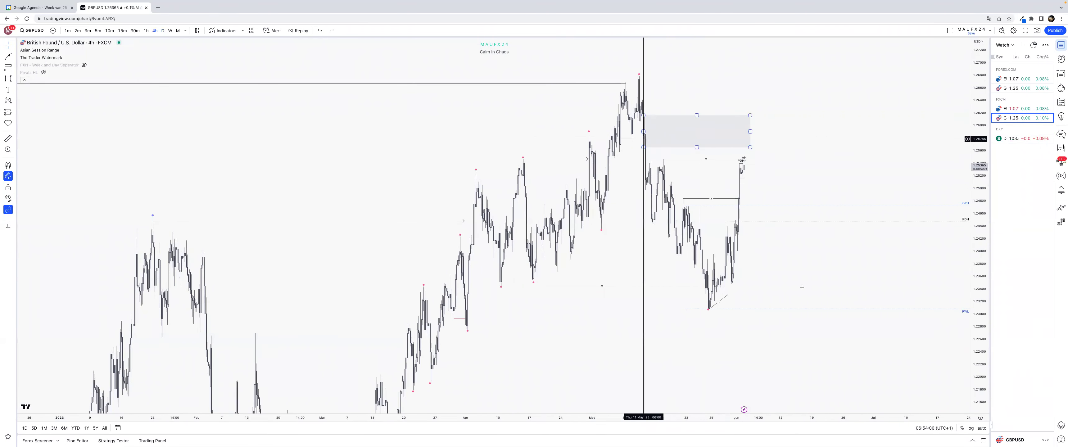
pyautogui.click(1023, 137)
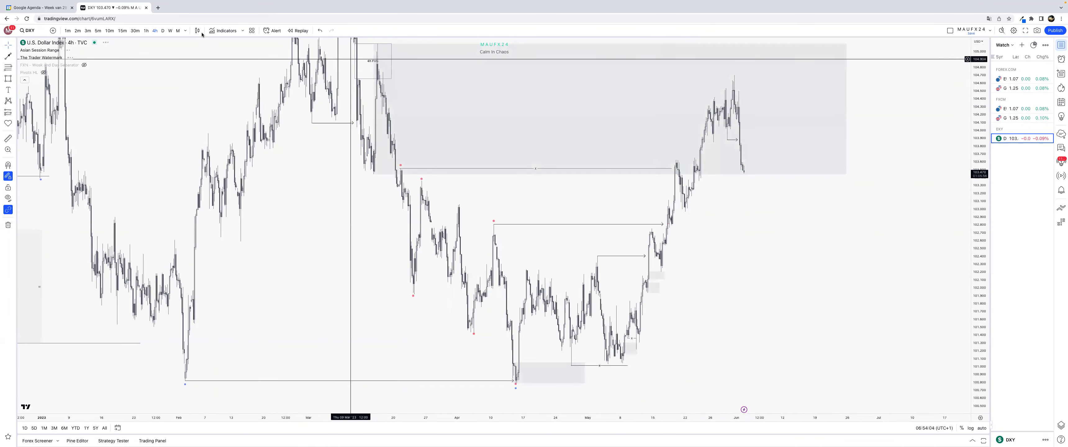
pyautogui.click(162, 30)
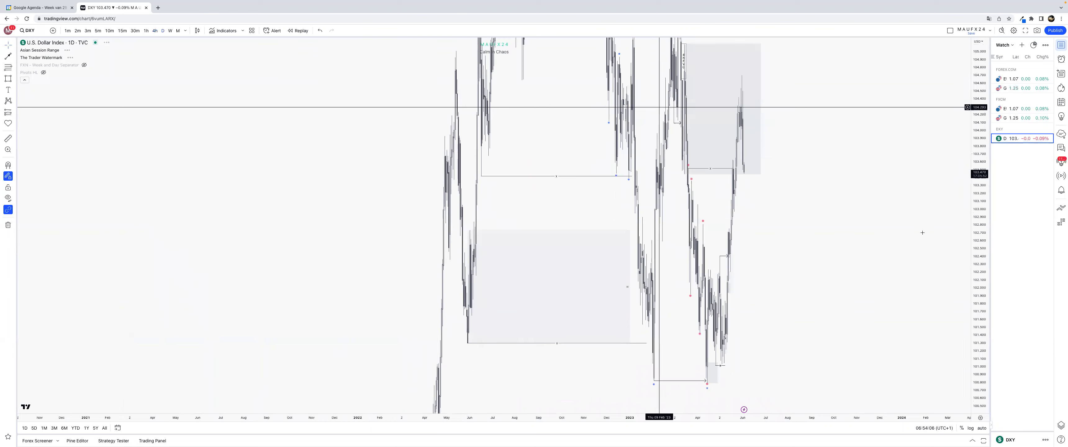
pyautogui.moveTo(977, 131); pyautogui.dragTo(995, 250)
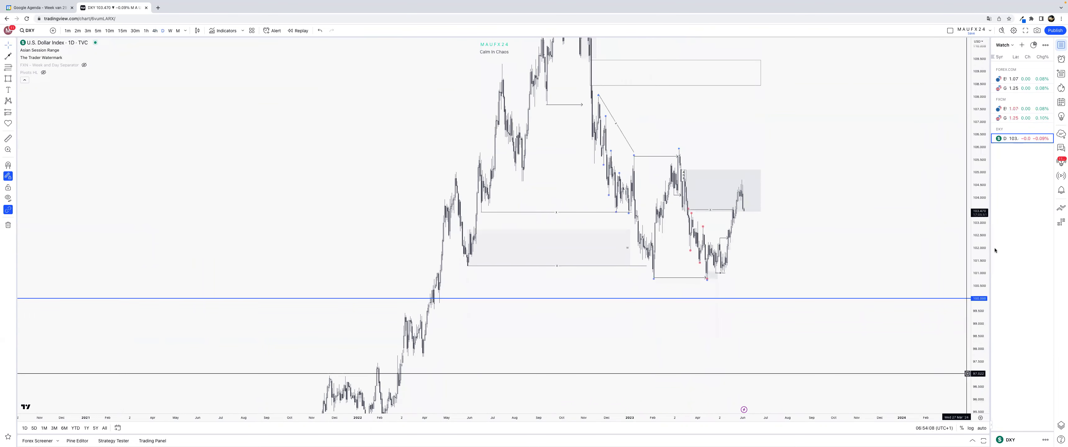
# Draw two connected projection arrows on the GBPUSD 1h chart, from above the 2 June high down to about 1.24 and up past the 10 May high
pyautogui.click(1025, 119)
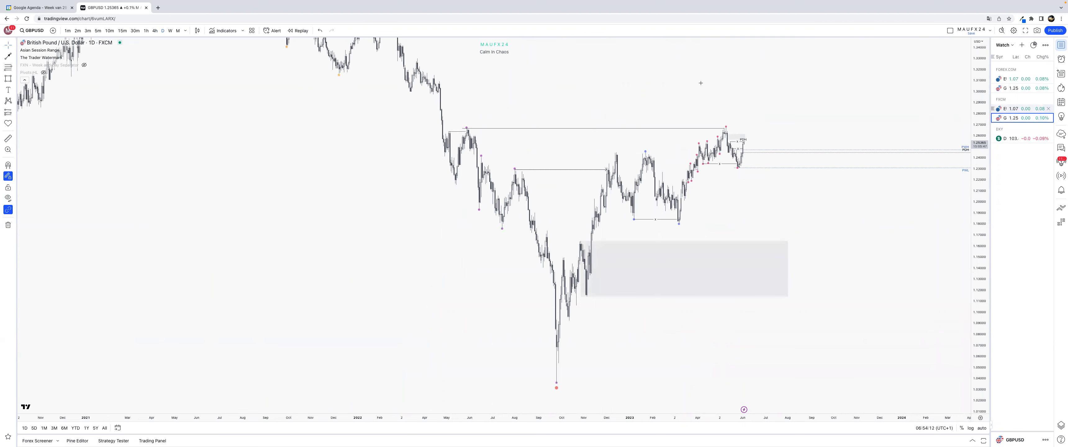
pyautogui.click(146, 31)
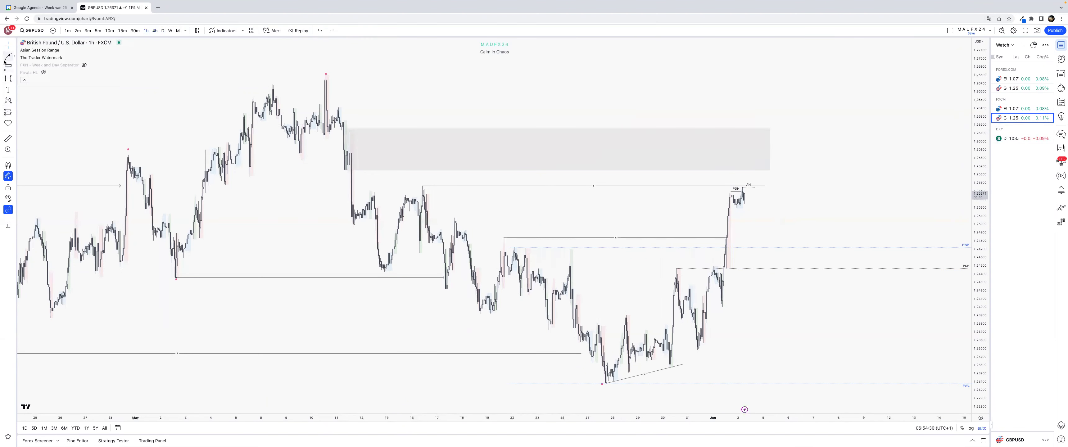
pyautogui.click(755, 177)
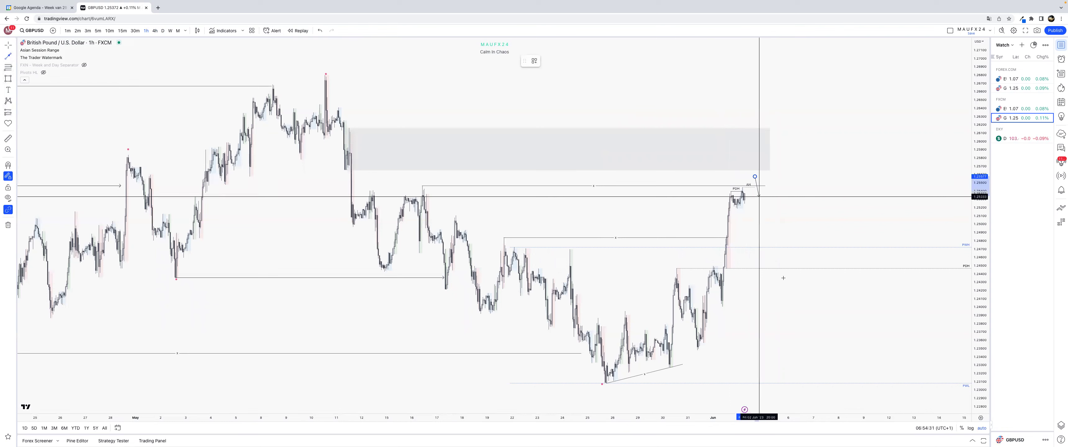
pyautogui.click(789, 309)
pyautogui.click(830, 65)
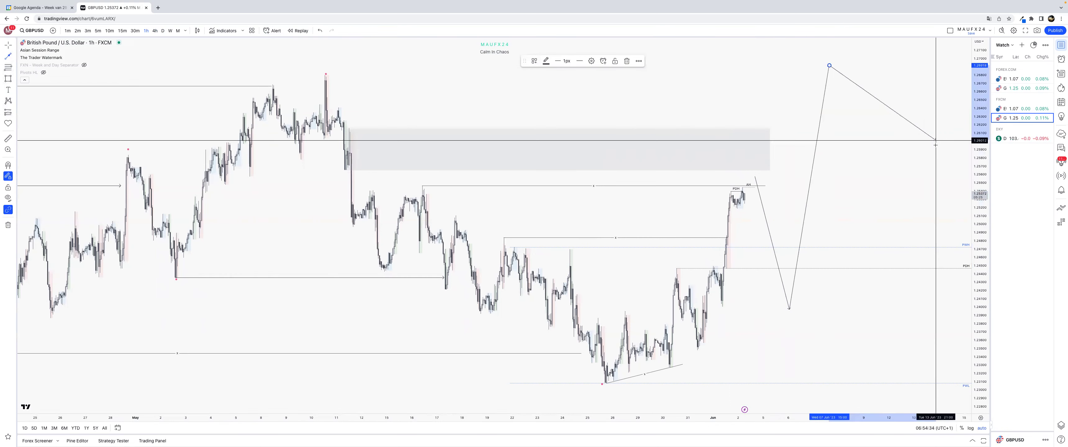
pyautogui.press('Escape')
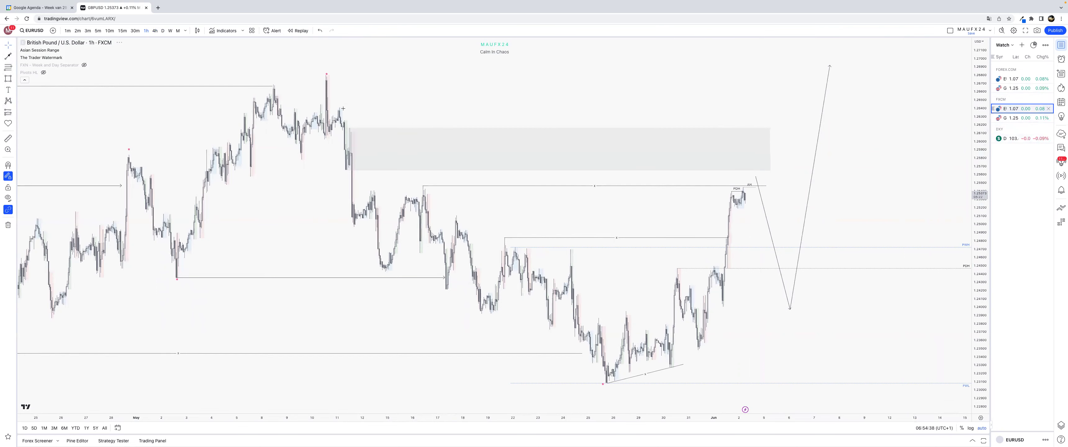
# Draw two connected projection arrows on the EURUSD 1h chart, from above the 2 June high down to about 1.07 and up to about 1.09
pyautogui.click(1020, 110)
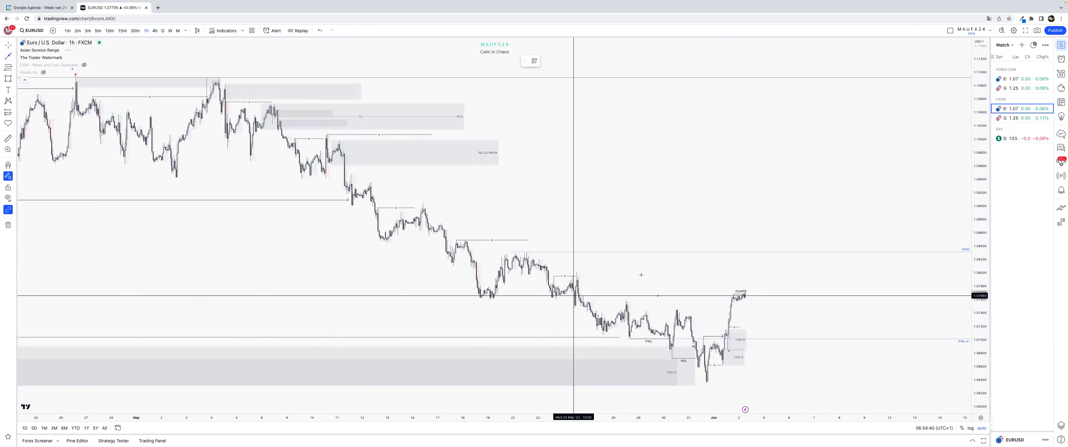
pyautogui.click(750, 286)
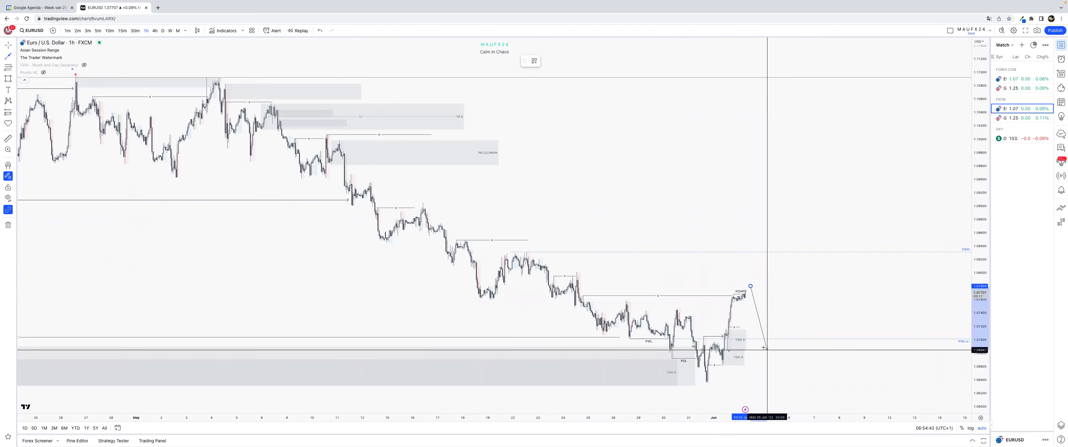
pyautogui.click(761, 343)
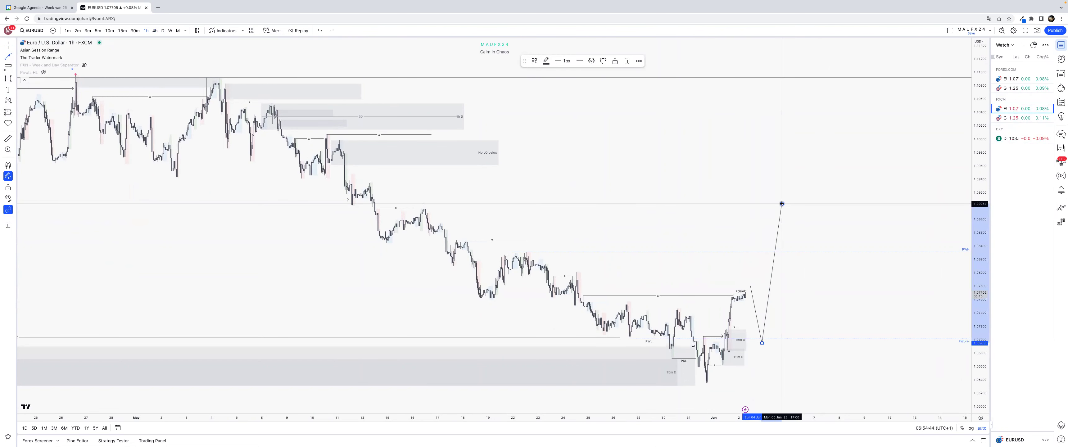
pyautogui.click(782, 204)
pyautogui.press('Escape')
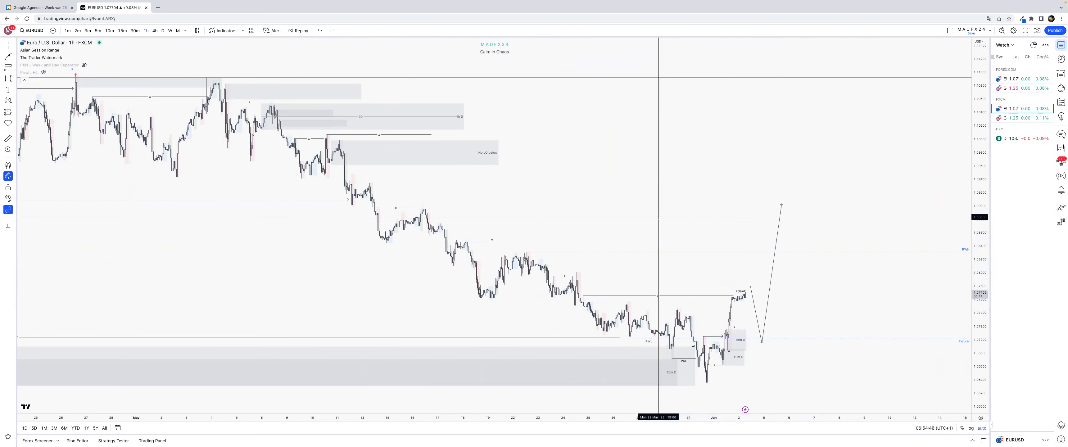